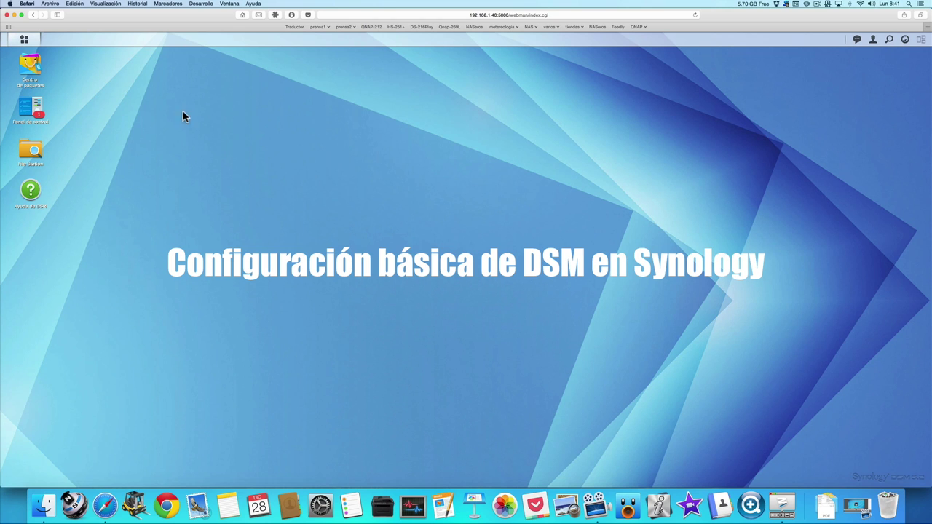
- Open the Control Panel's network settings and try manual DNS server configuration on and back off
left_click(30, 107)
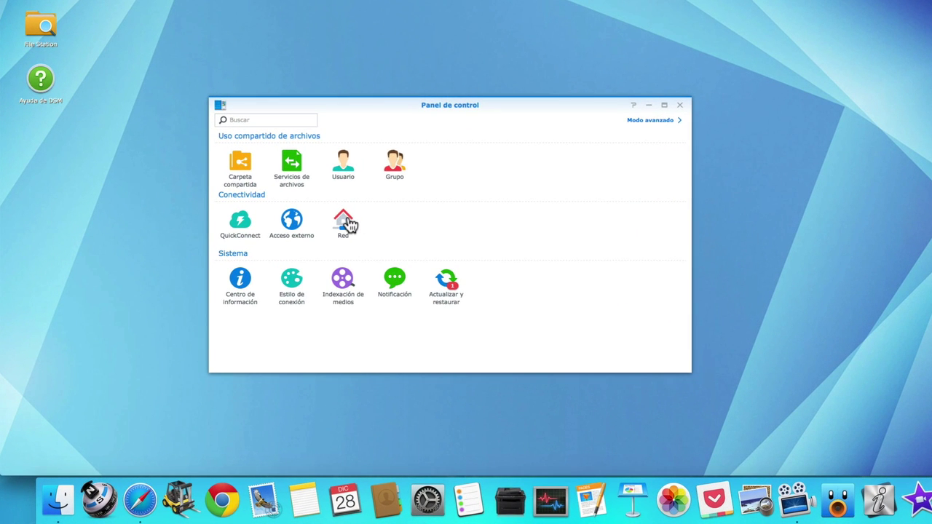
left_click(346, 220)
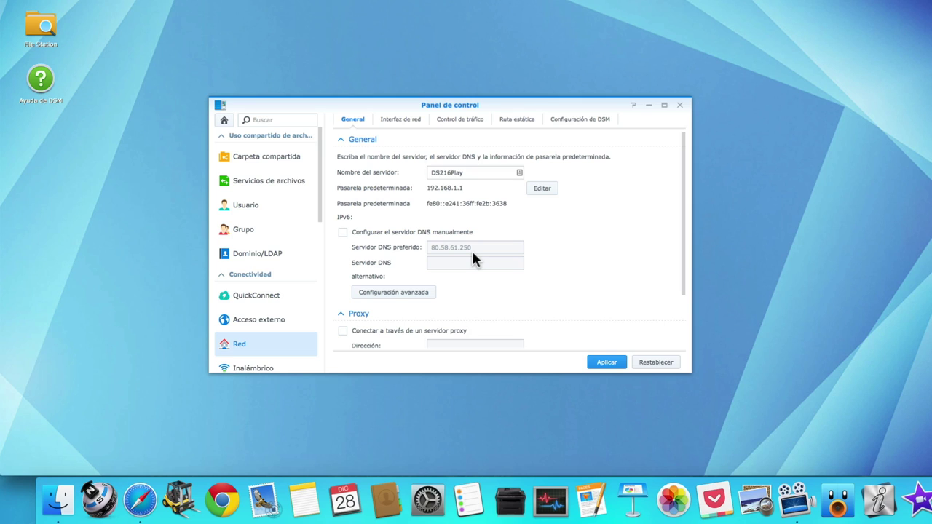
left_click(341, 233)
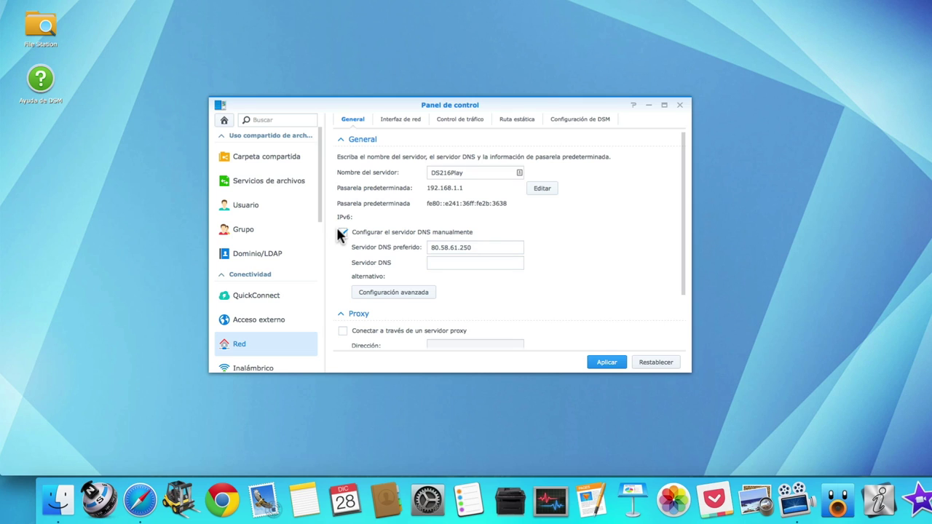
left_click(338, 233)
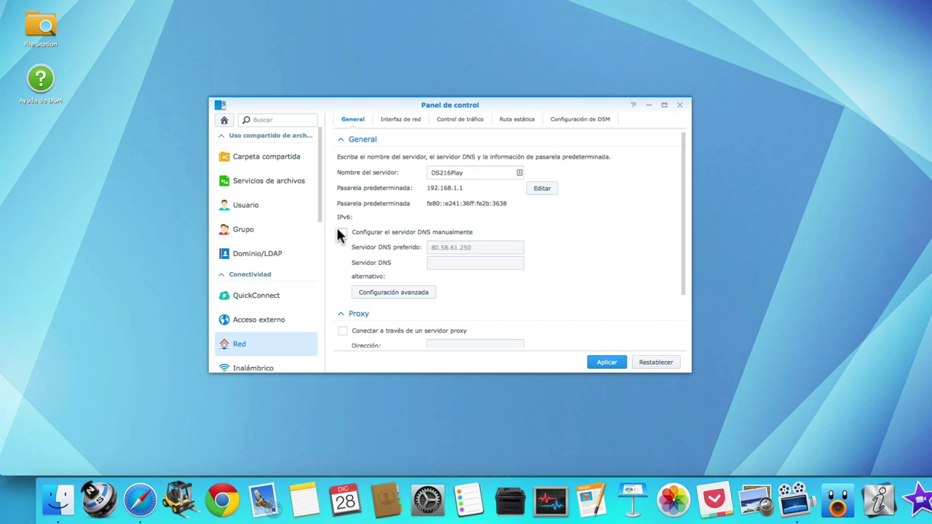
- Switch the LAN interface to manual IPv4 configuration and set its IP address to 192.168.1.99
left_click(398, 120)
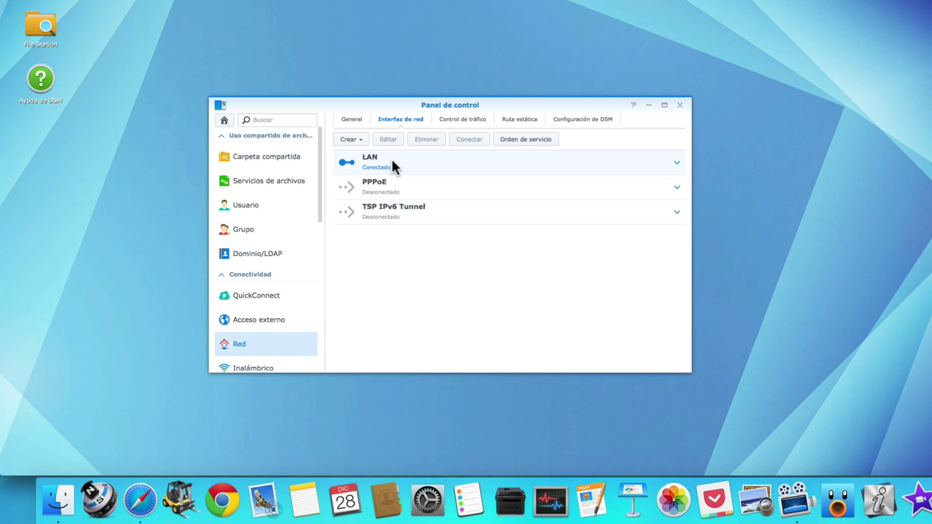
left_click(674, 165)
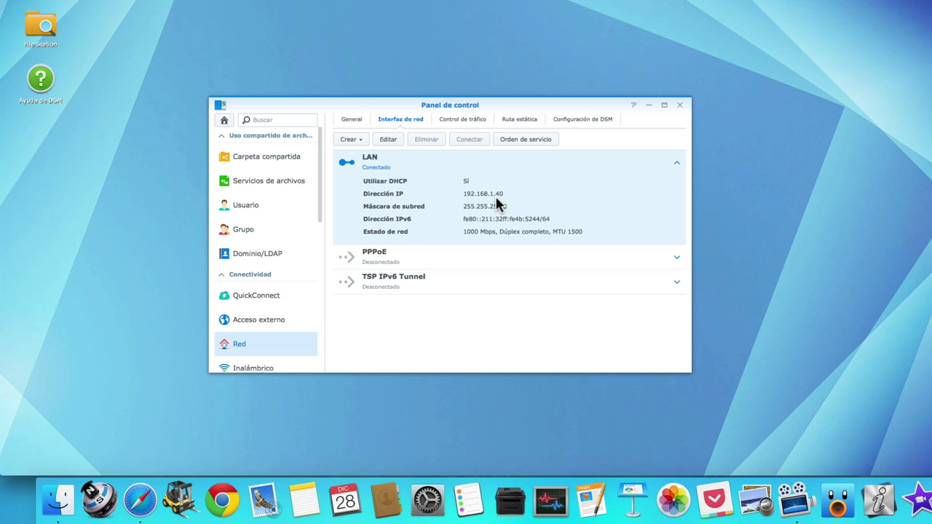
left_click(395, 139)
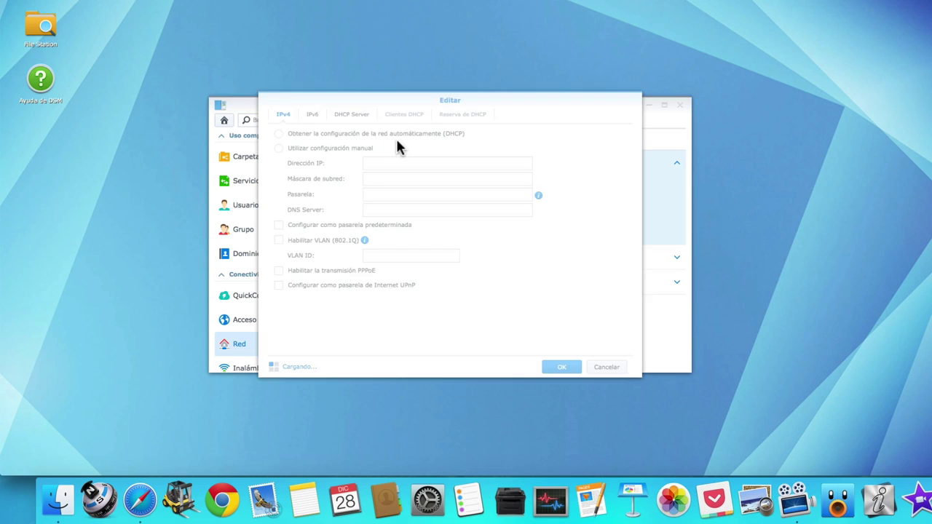
left_click(342, 148)
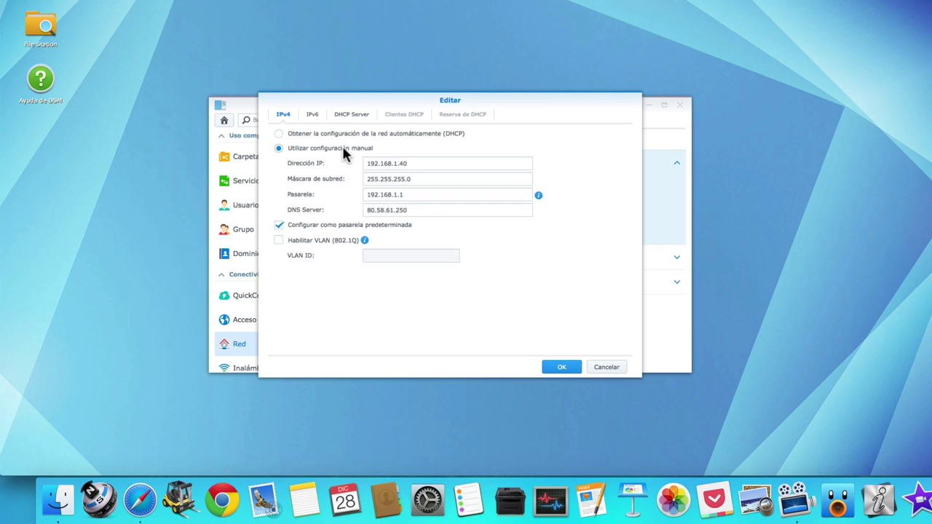
left_click(408, 166)
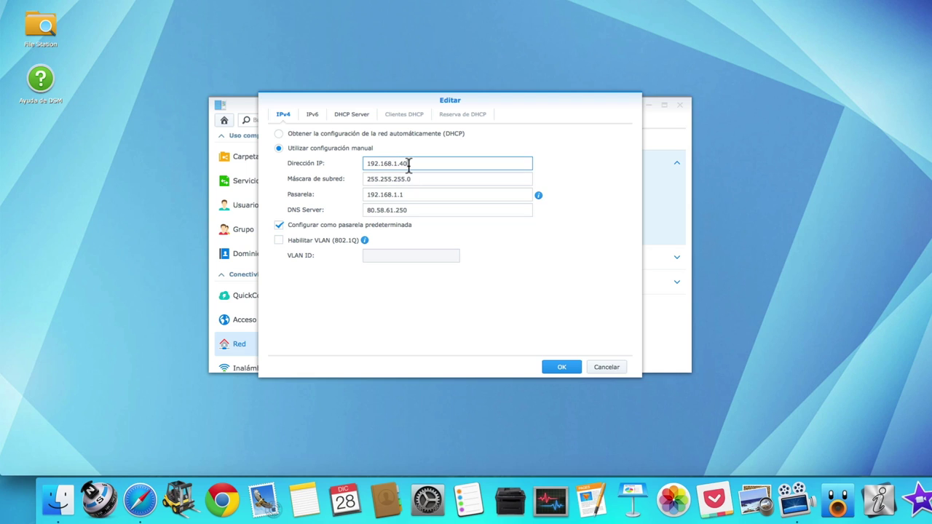
key("BackSpace")
key("BackSpace")
type("99")
left_click(555, 368)
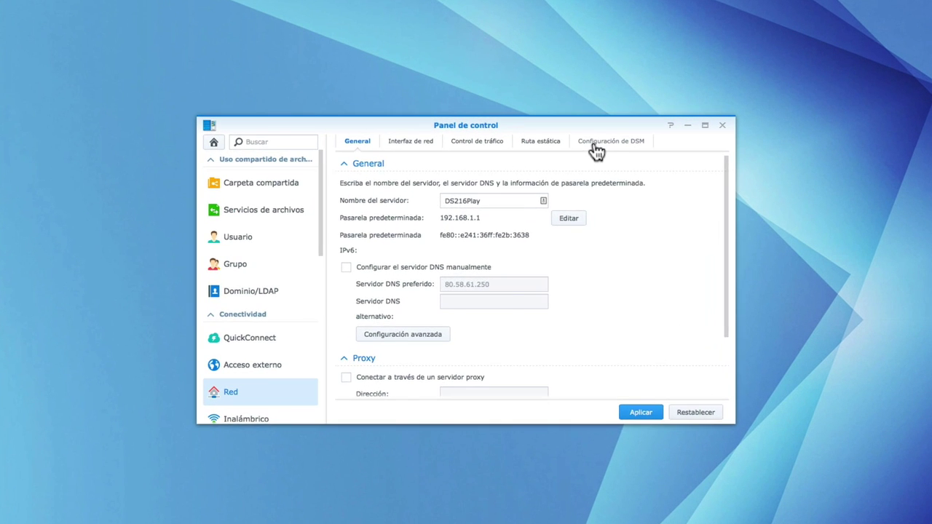
- Enable the HTTPS connection in the DSM network settings and apply the change
left_click(552, 181)
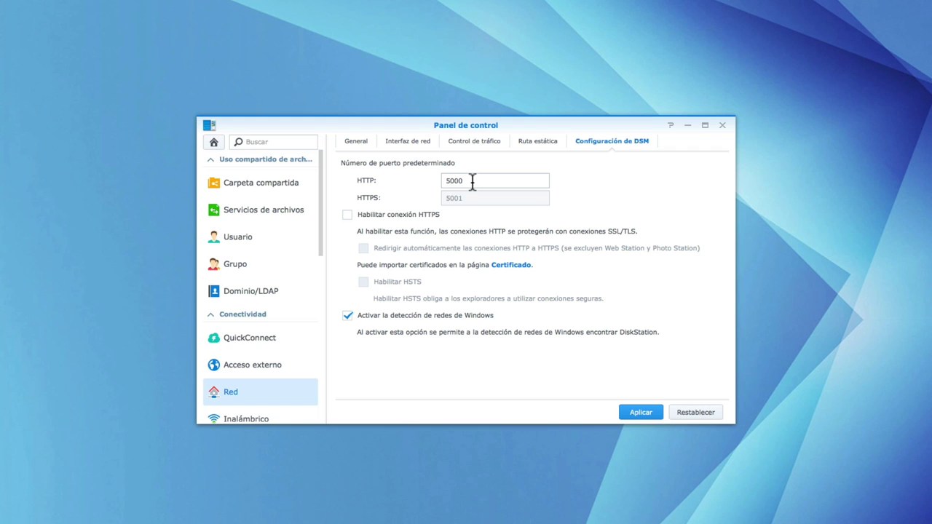
left_click(345, 216)
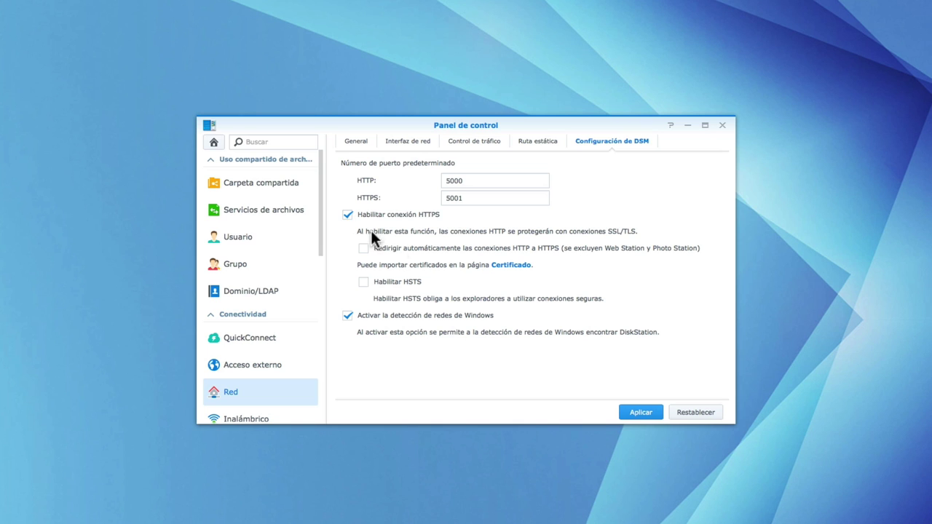
left_click(638, 412)
- Create a shared folder named Multimedia on Volumen 1 with the recycle bin enabled
left_click(288, 184)
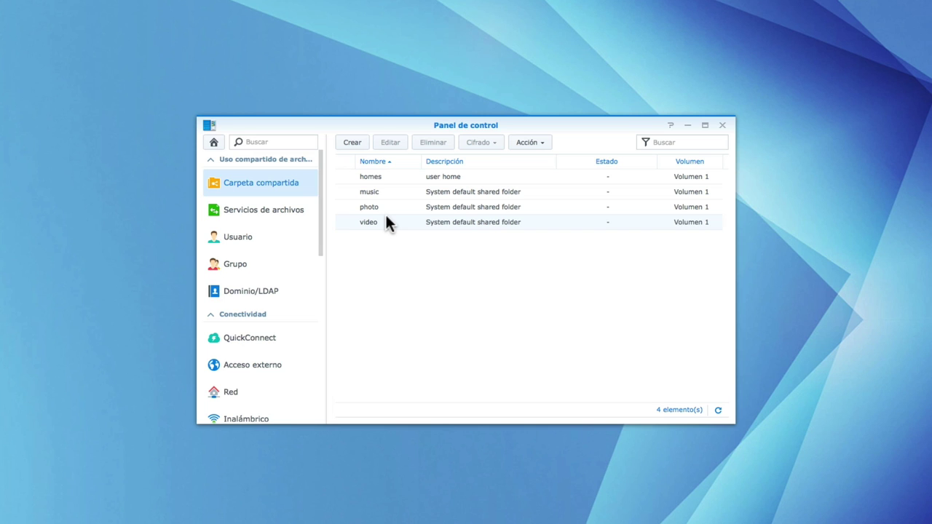
left_click(356, 144)
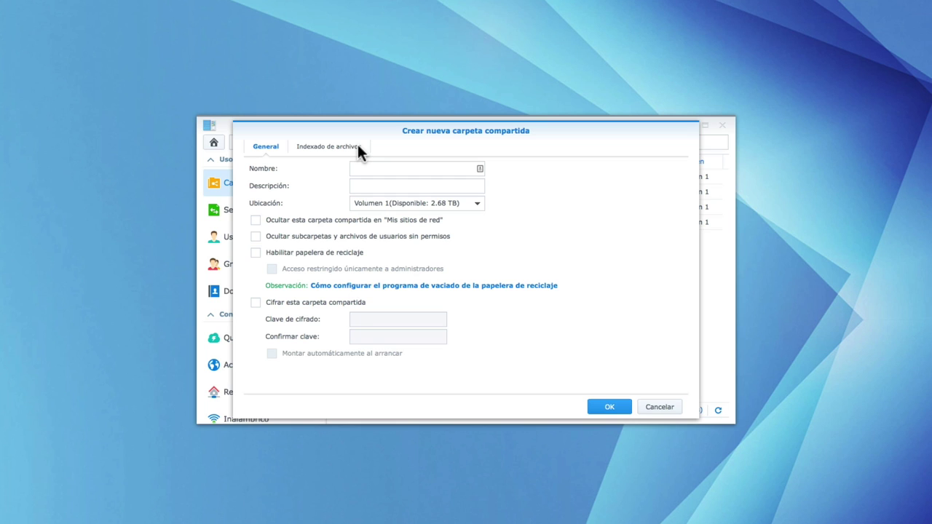
left_click(369, 167)
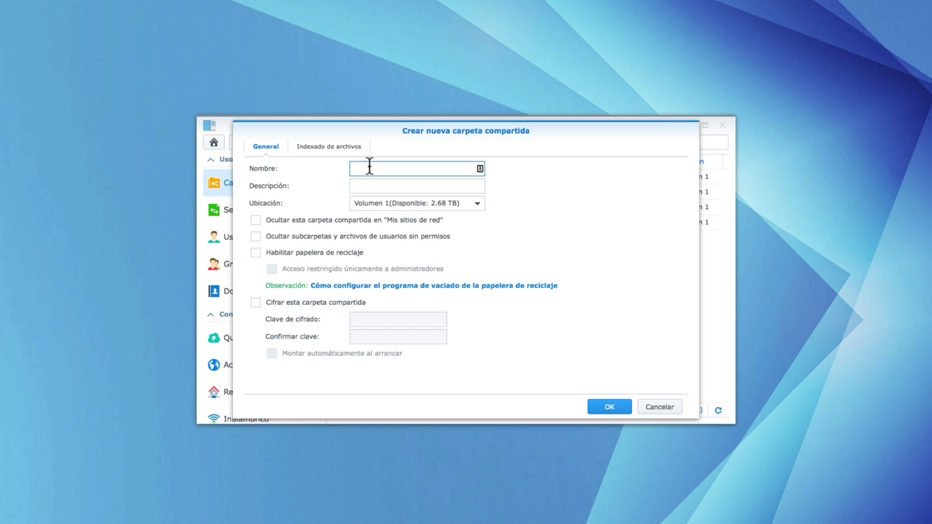
type("Multimedia")
left_click(477, 207)
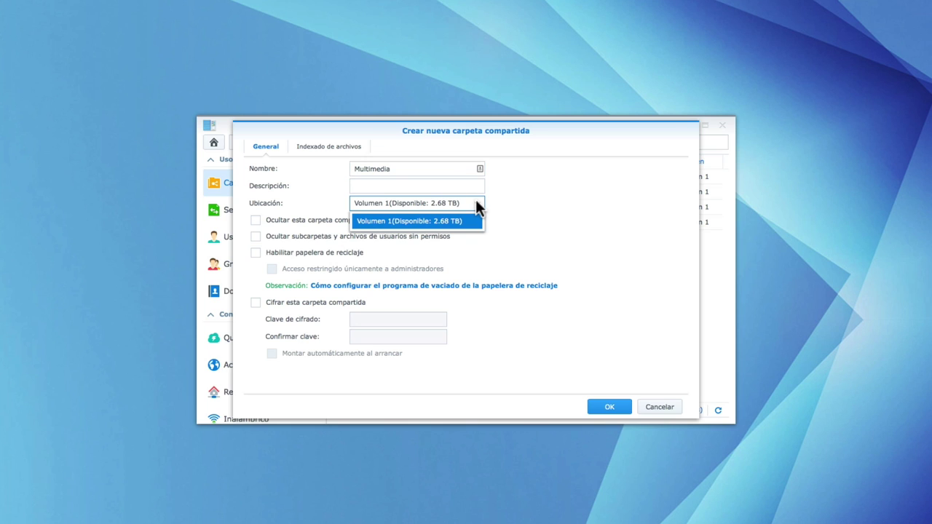
left_click(476, 202)
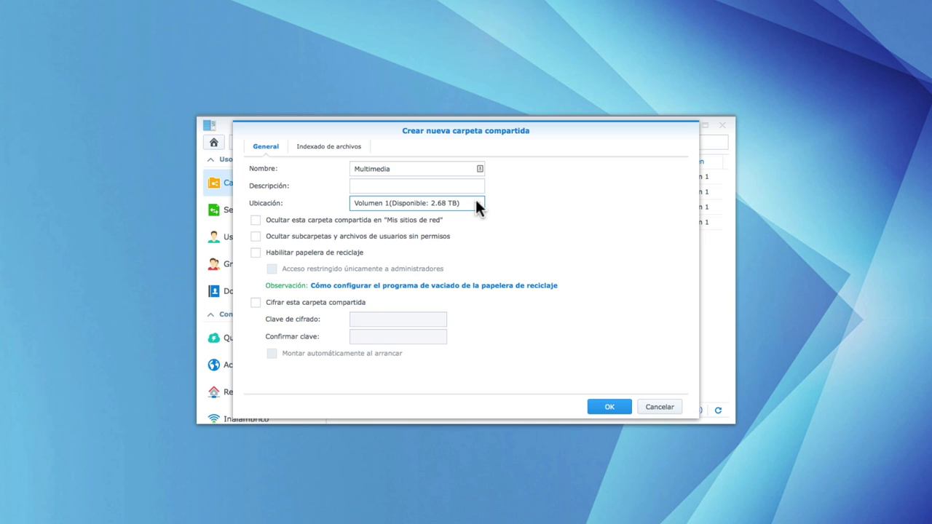
left_click(256, 253)
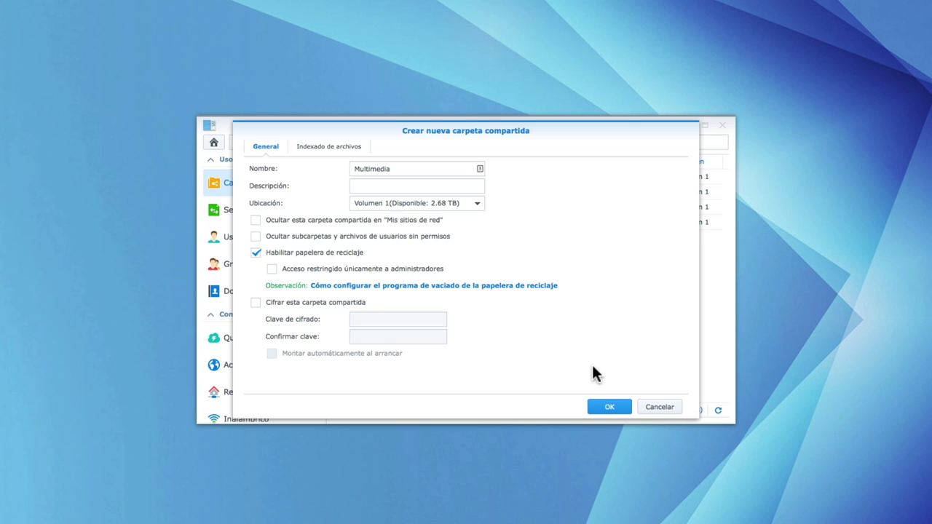
left_click(614, 406)
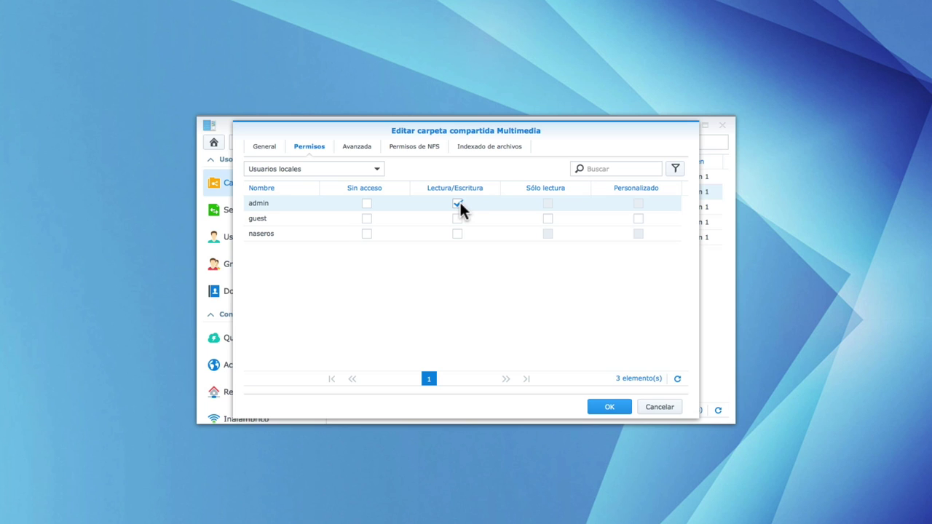
- Grant admin and naseros read/write access to the Multimedia folder, deny guest access, and check the shared folders in File Station
left_click(366, 220)
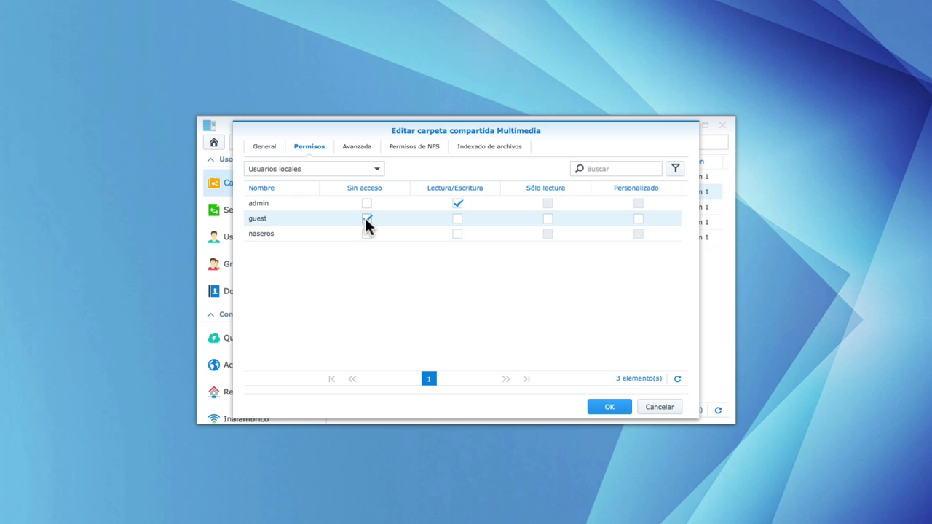
left_click(458, 234)
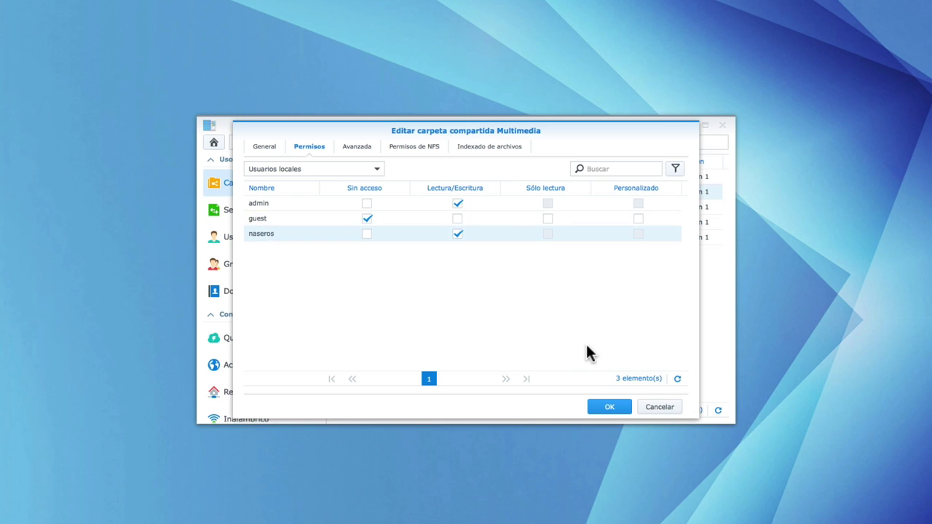
left_click(611, 410)
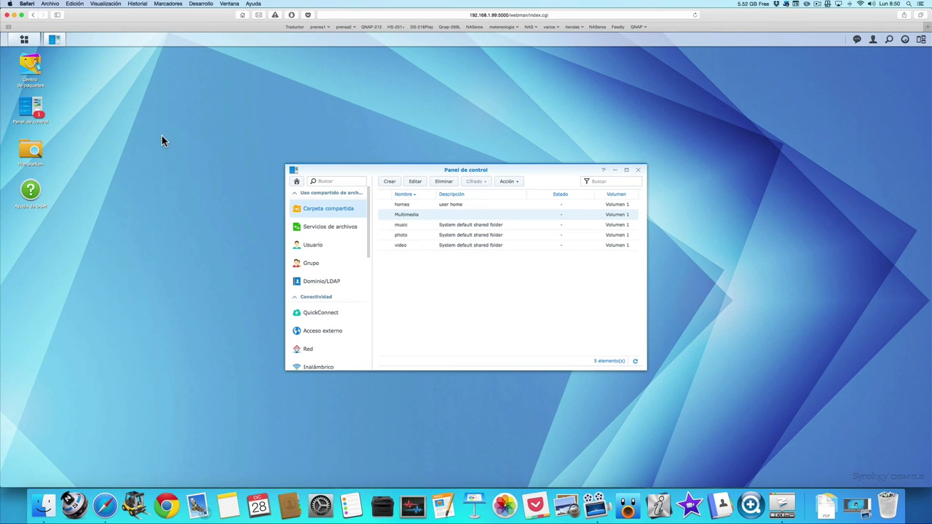
left_click(32, 151)
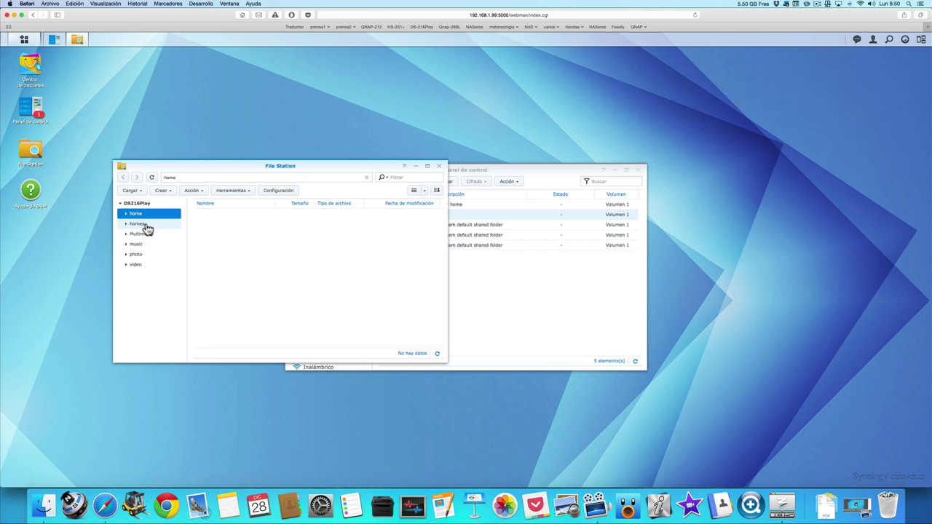
left_click(439, 167)
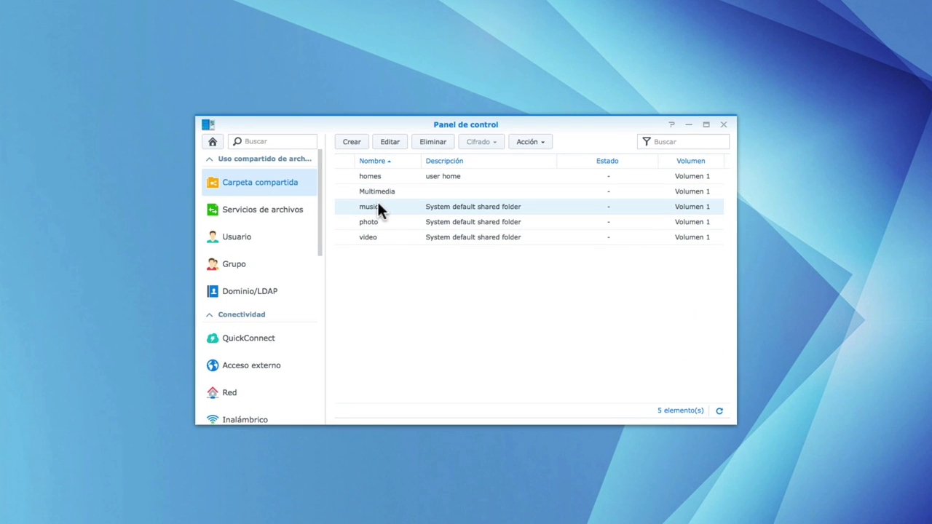
- Edit the music shared folder's permissions: read-only for guest and read/write for admin and naseros
left_click(378, 206)
left_click(391, 142)
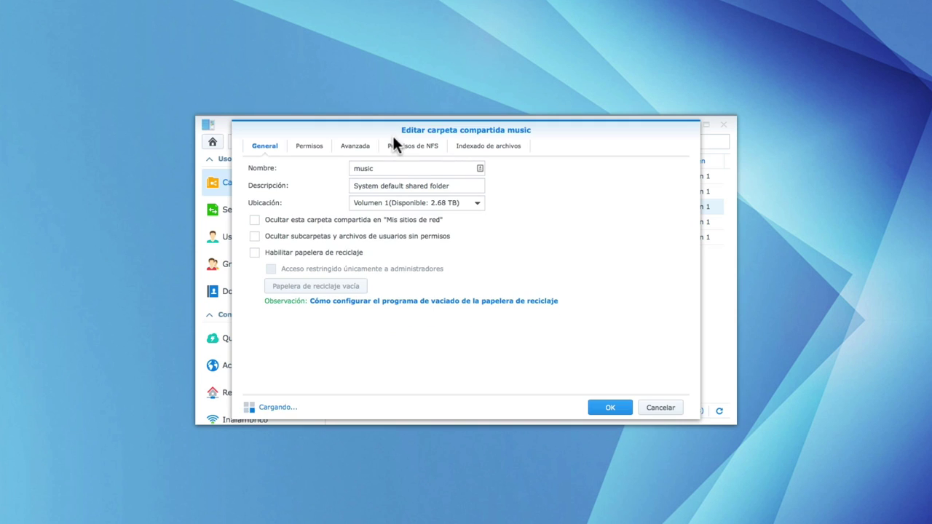
left_click(312, 146)
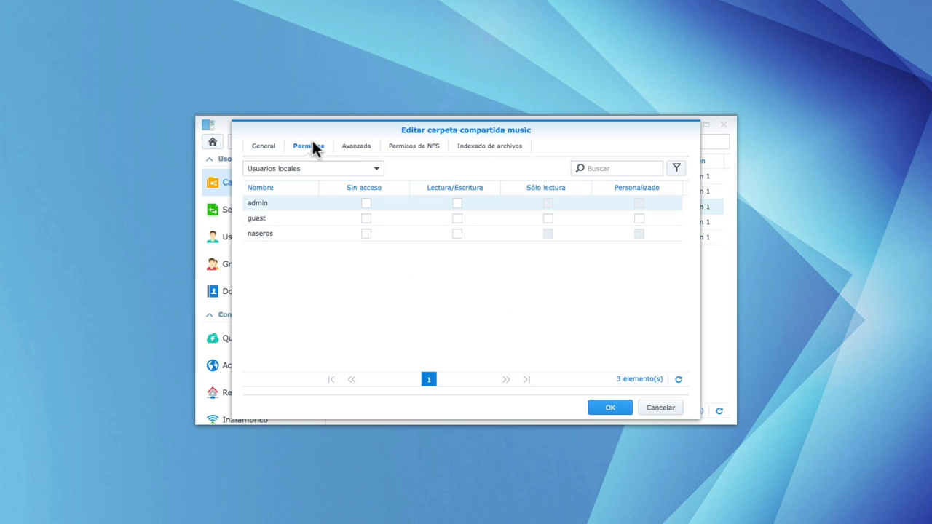
left_click(548, 218)
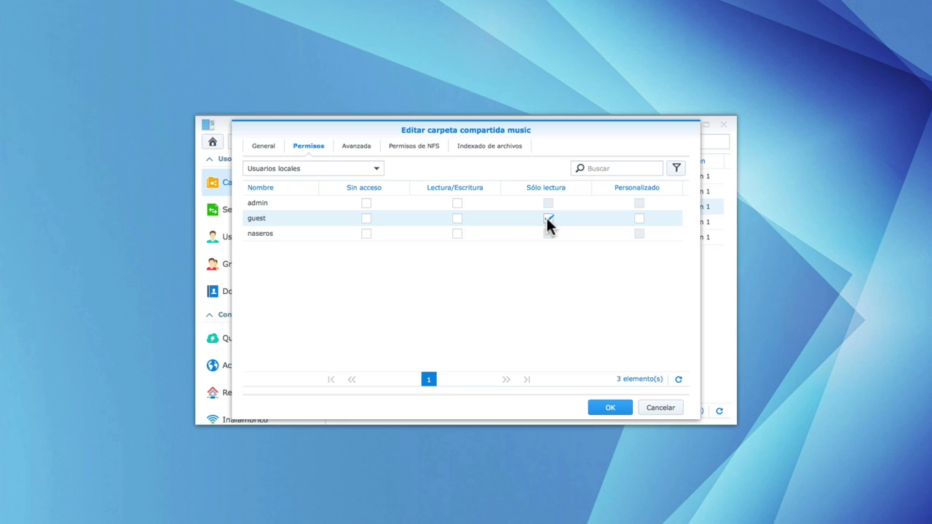
left_click(458, 202)
left_click(456, 233)
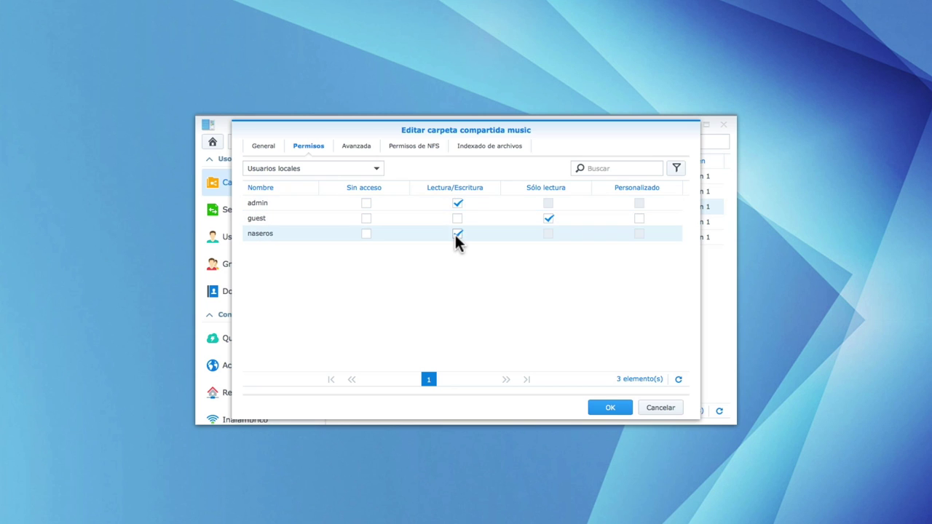
- Enable the recycle bin for the music shared folder and save its settings
left_click(263, 146)
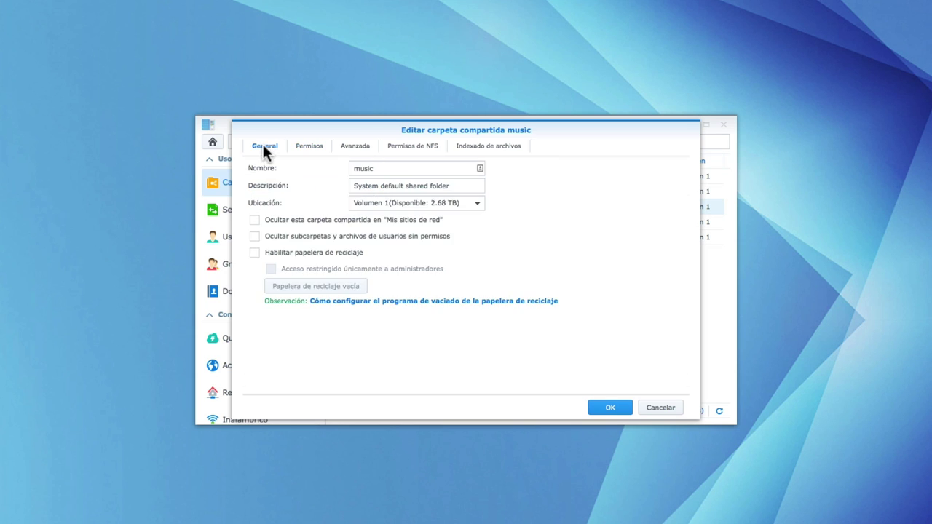
left_click(254, 252)
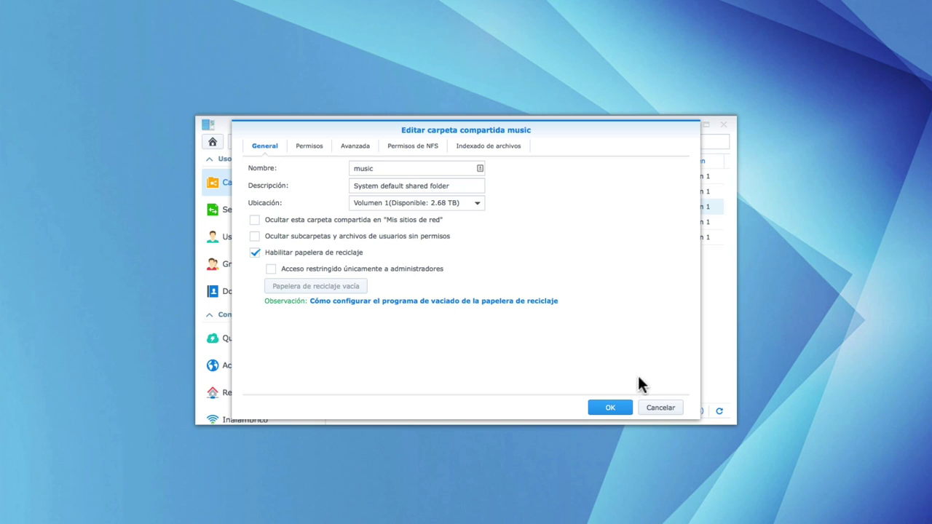
left_click(611, 409)
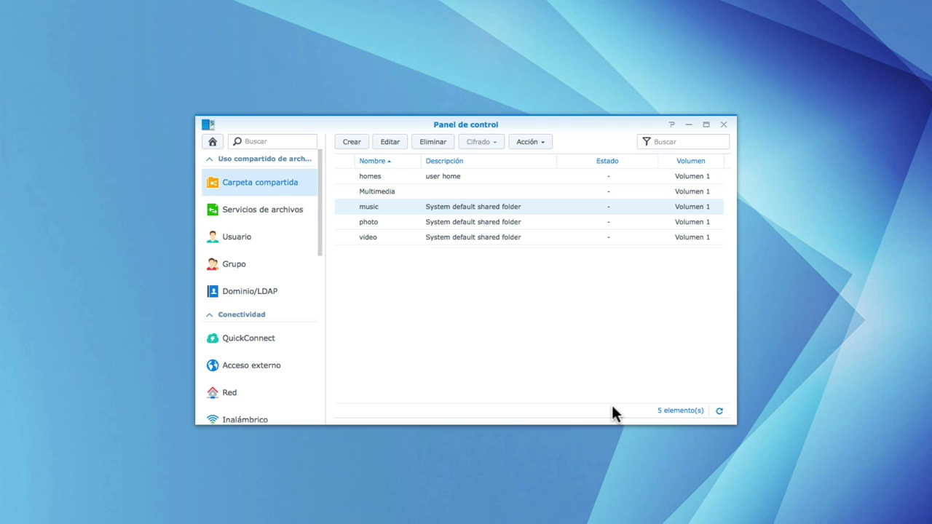
- Review the Windows and Mac file service settings, switching the Mac file service off and back on
left_click(286, 210)
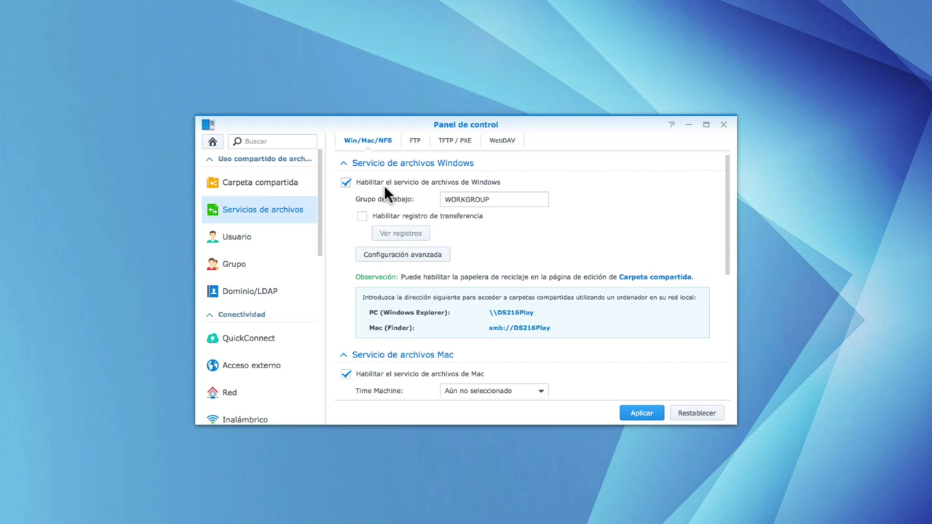
scroll(384, 183, "down", 3)
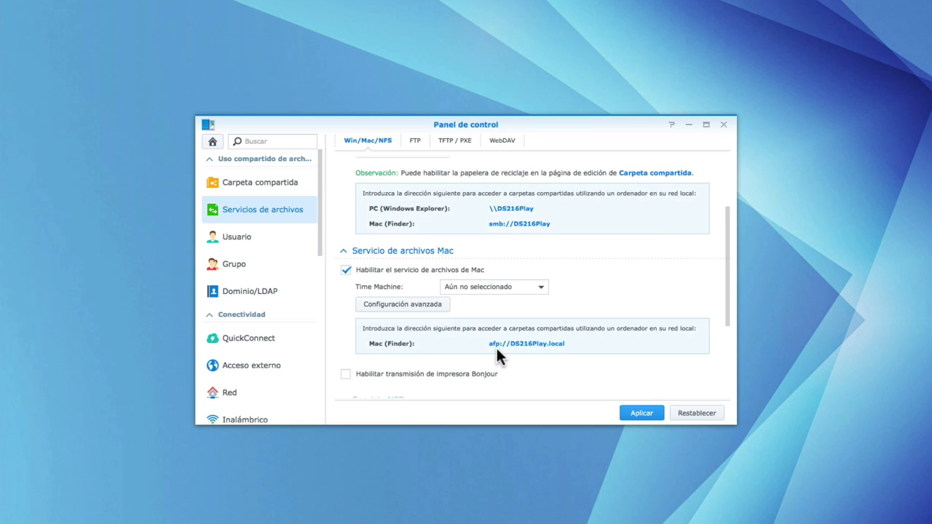
left_click(345, 269)
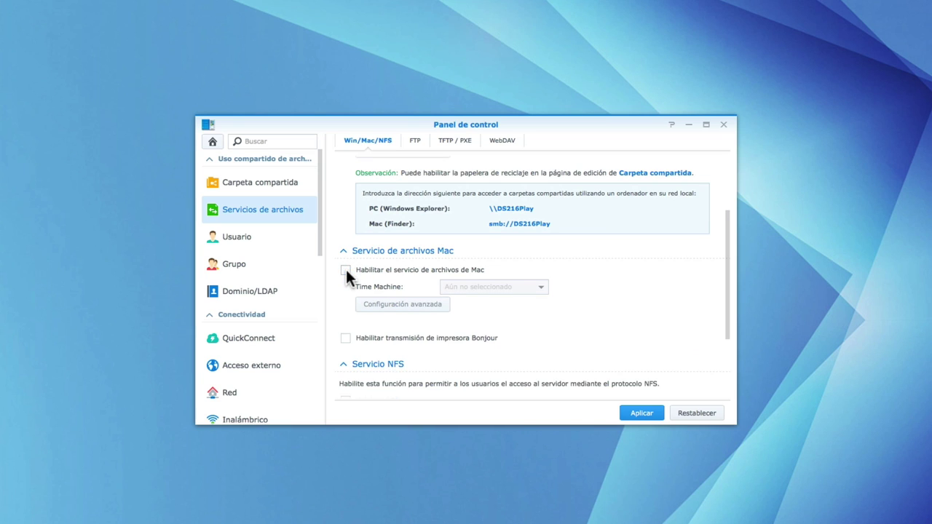
left_click(346, 269)
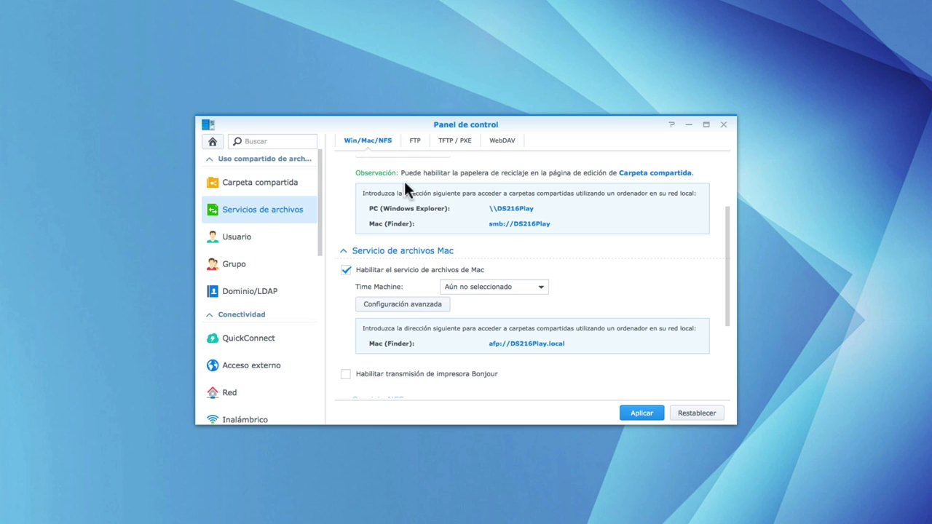
- Try out the unencrypted FTP service option, switching it back off and applying the FTP settings
left_click(415, 142)
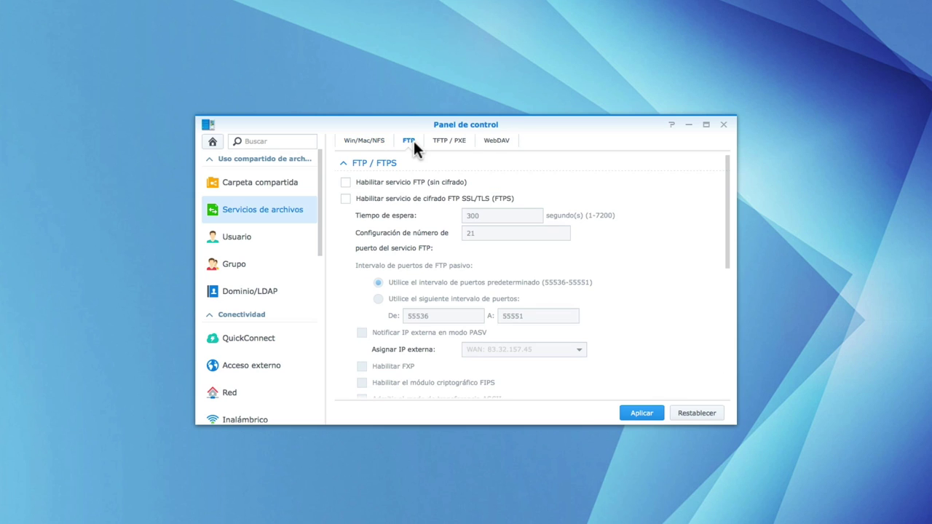
left_click(380, 182)
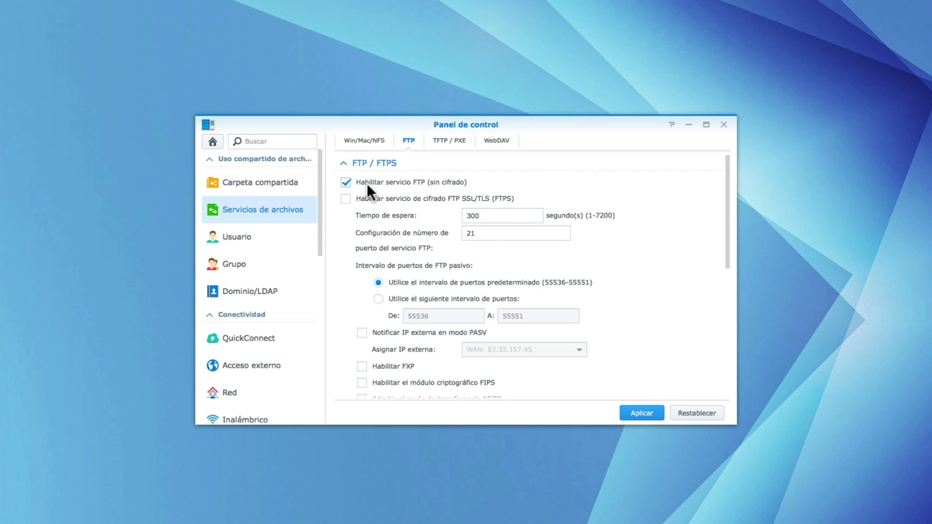
left_click(356, 198)
left_click(345, 195)
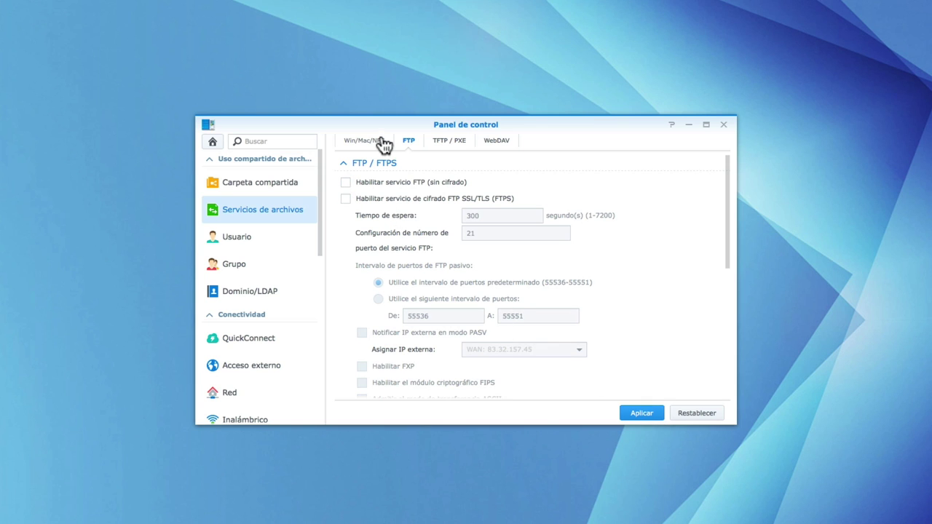
left_click(638, 413)
- Edit the admin user and remove the option that disables the account
left_click(228, 240)
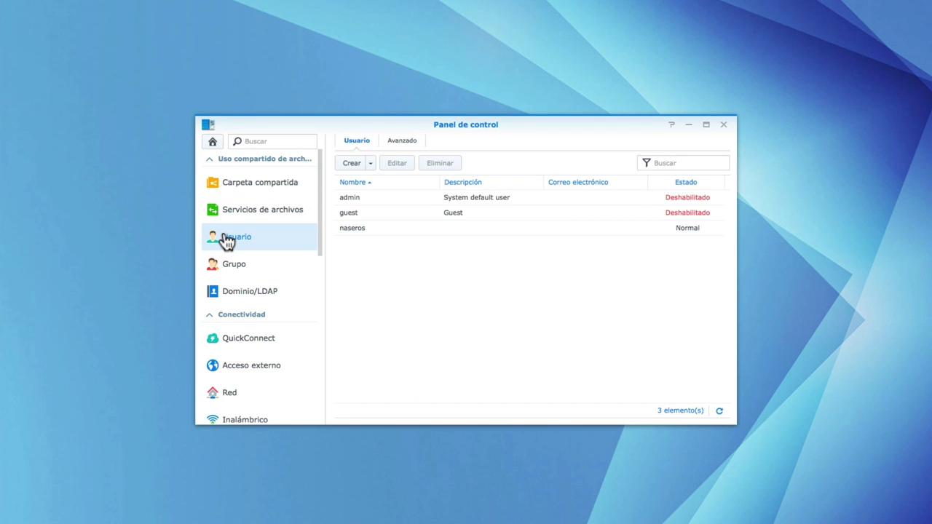
left_click(357, 198)
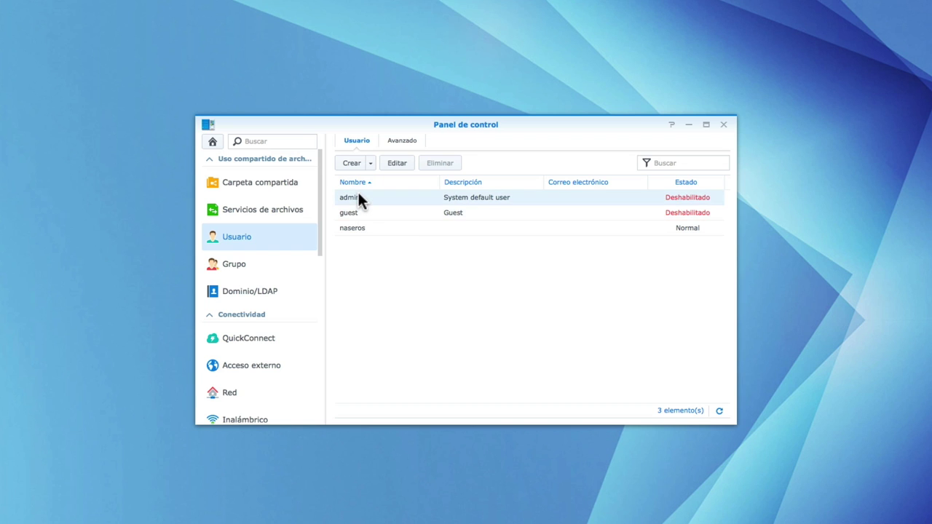
left_click(396, 165)
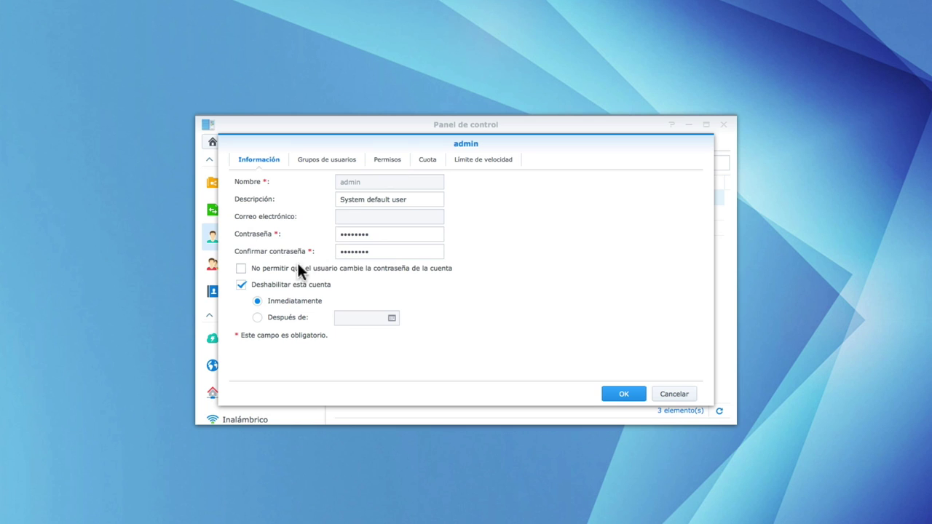
left_click(285, 284)
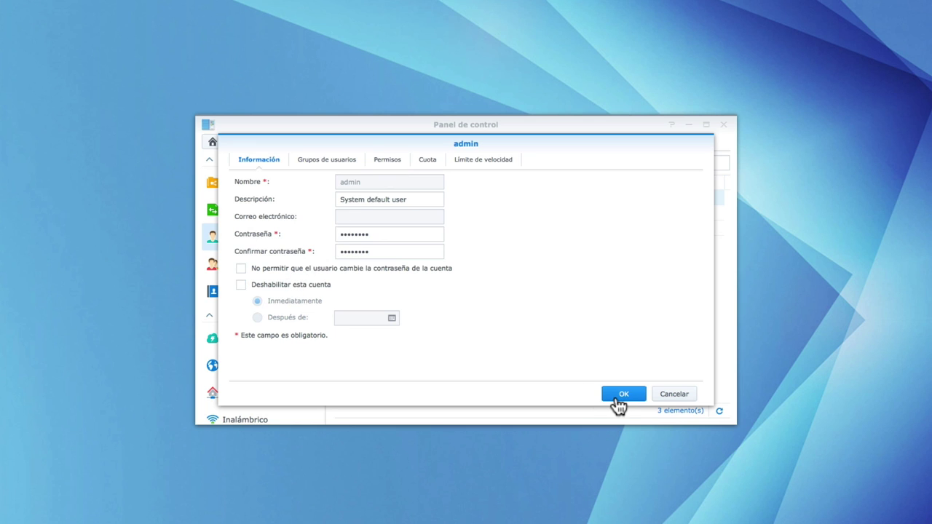
- Grant admin read/write permission on the video shared folder and save the user settings
left_click(390, 163)
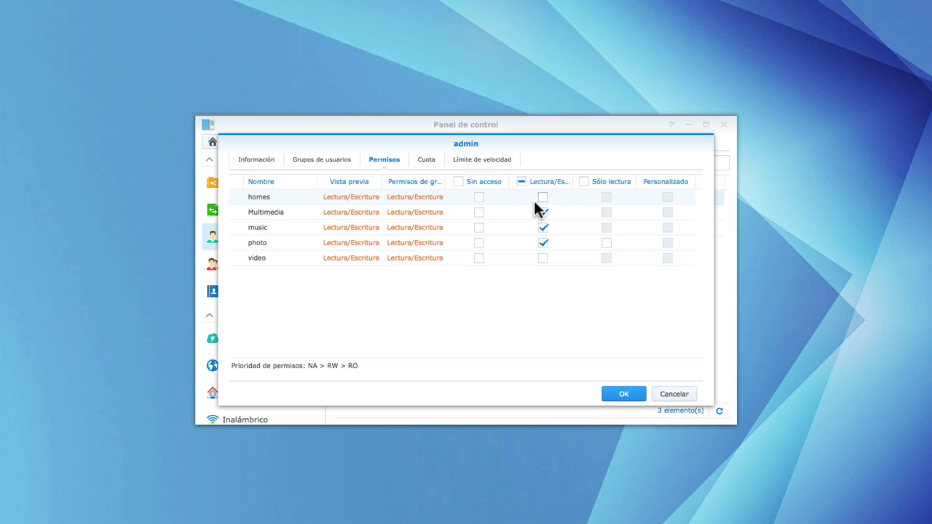
left_click(542, 257)
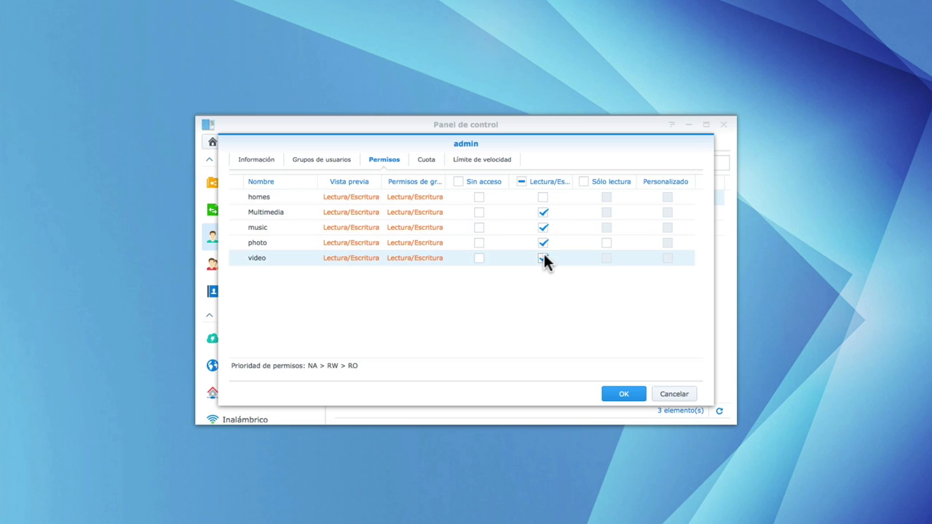
left_click(624, 394)
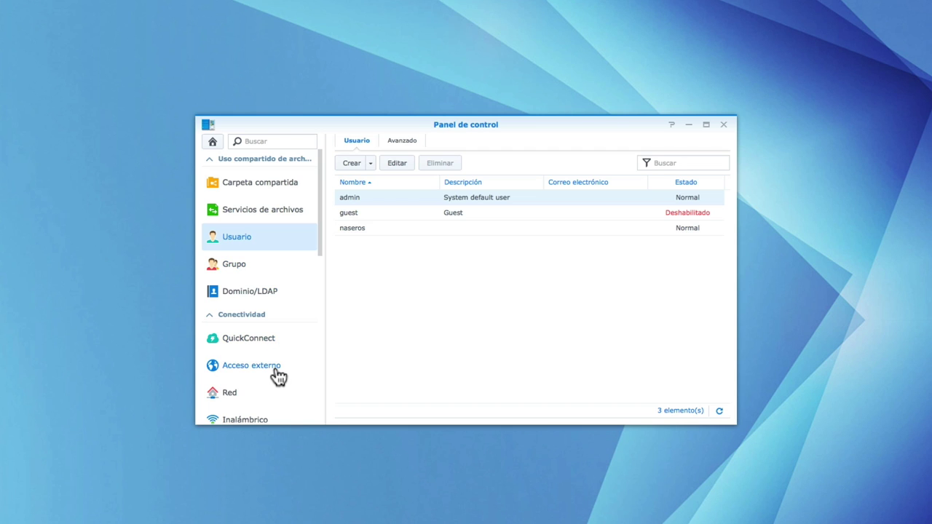
- Set the security automatic block to 5 connection attempts within 3 minutes and apply it
scroll(277, 373, "down", 3)
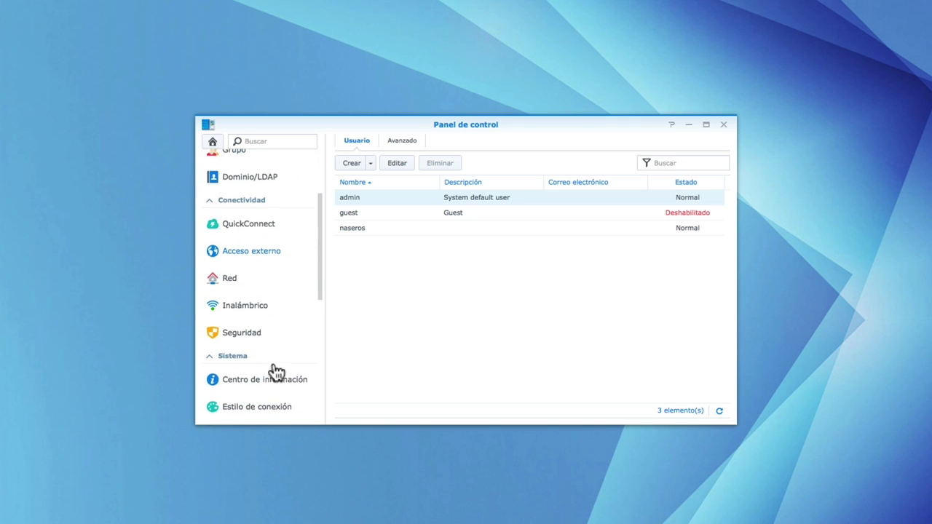
left_click(266, 333)
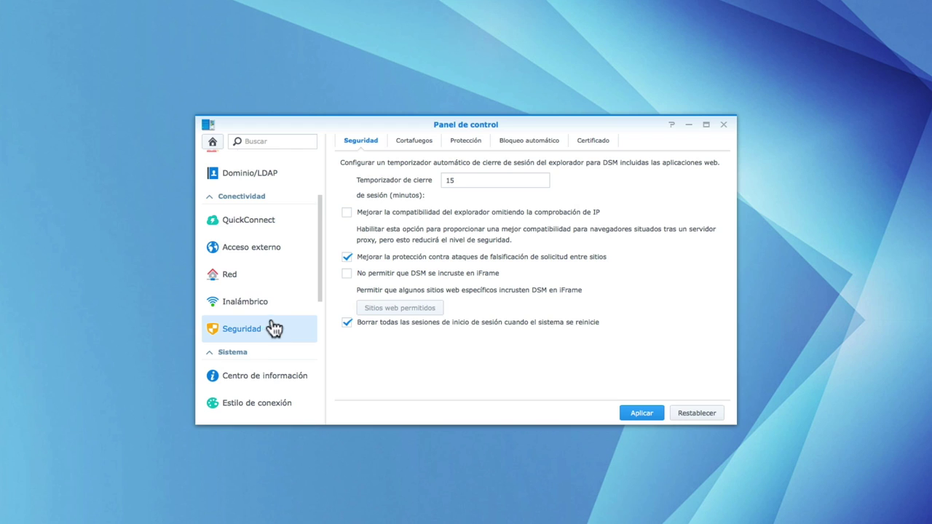
left_click(526, 142)
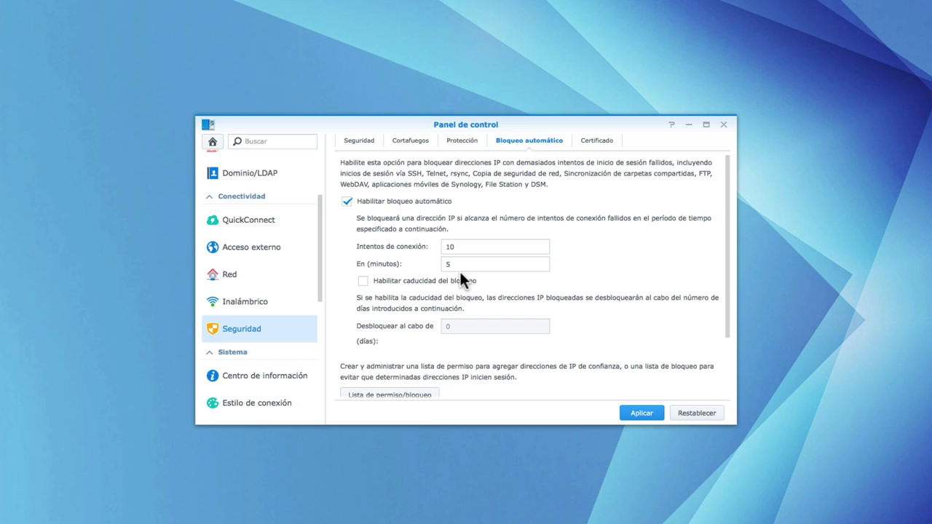
left_click(460, 248)
key("BackSpace")
key("BackSpace")
type("5")
left_click(460, 264)
key("BackSpace")
type("3")
left_click(640, 414)
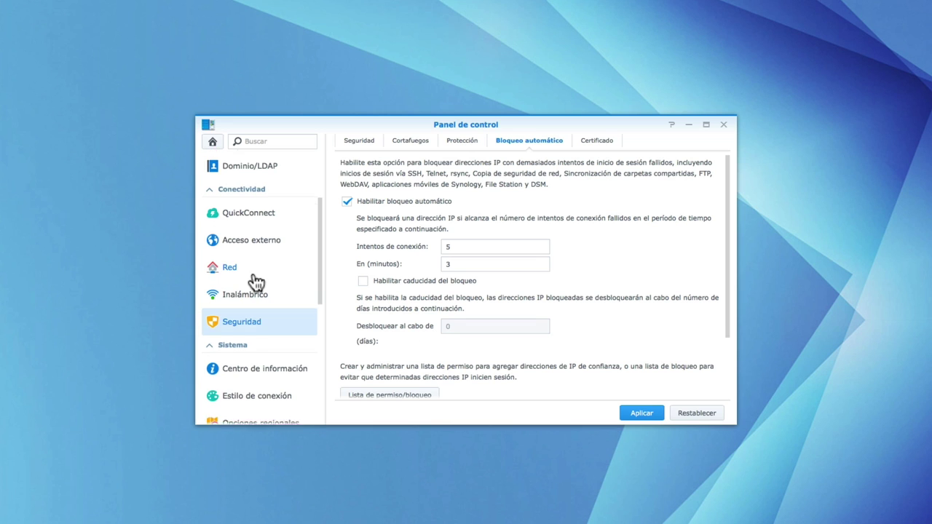
- Set the regional time zone to (GMT+01:00) Brussels, Copenhagen, Madrid and apply it
scroll(254, 281, "down", 2)
scroll(256, 283, "down", 3)
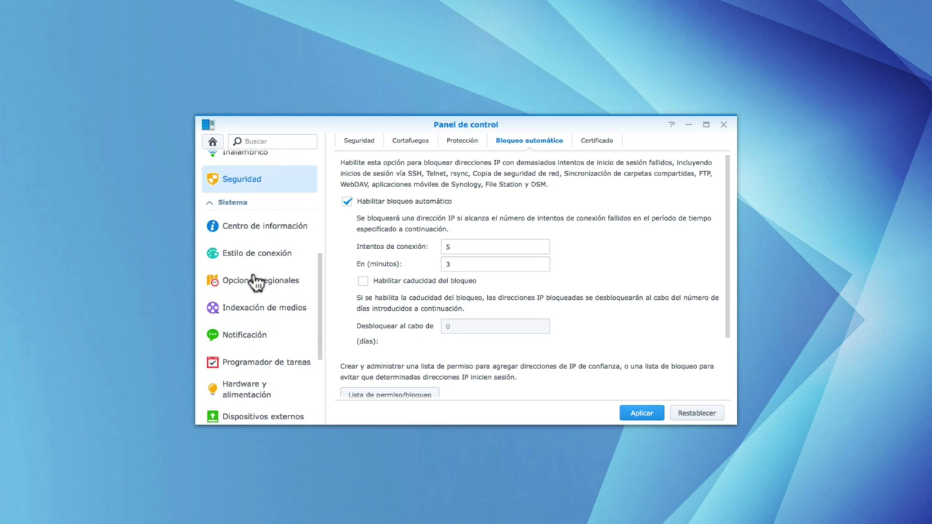
left_click(256, 284)
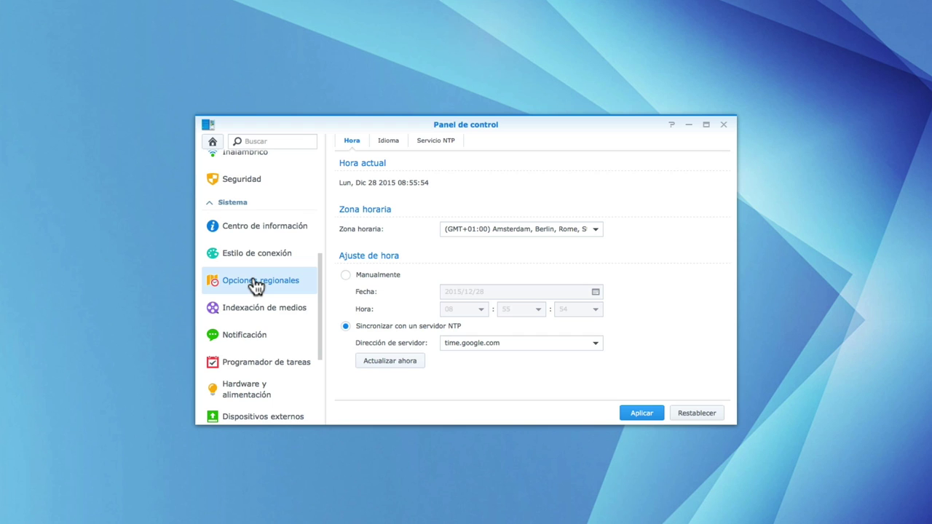
left_click(596, 230)
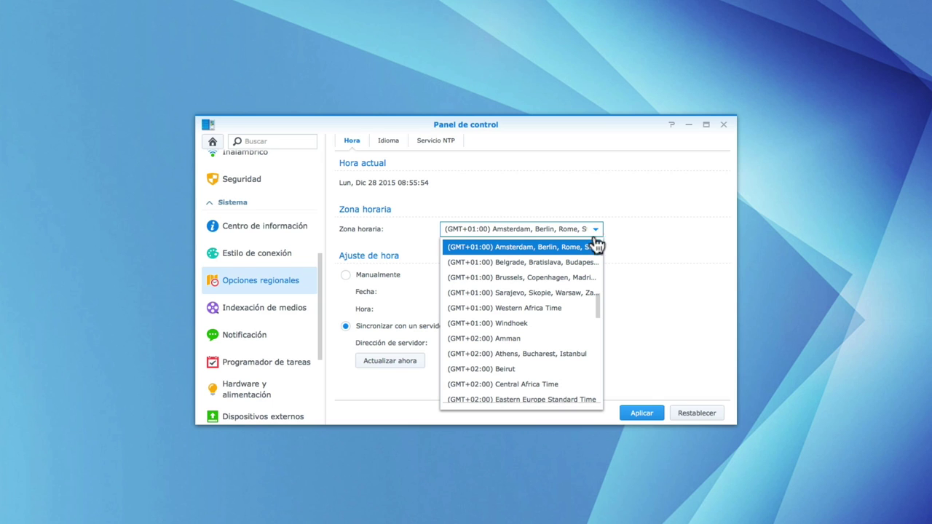
left_click(582, 281)
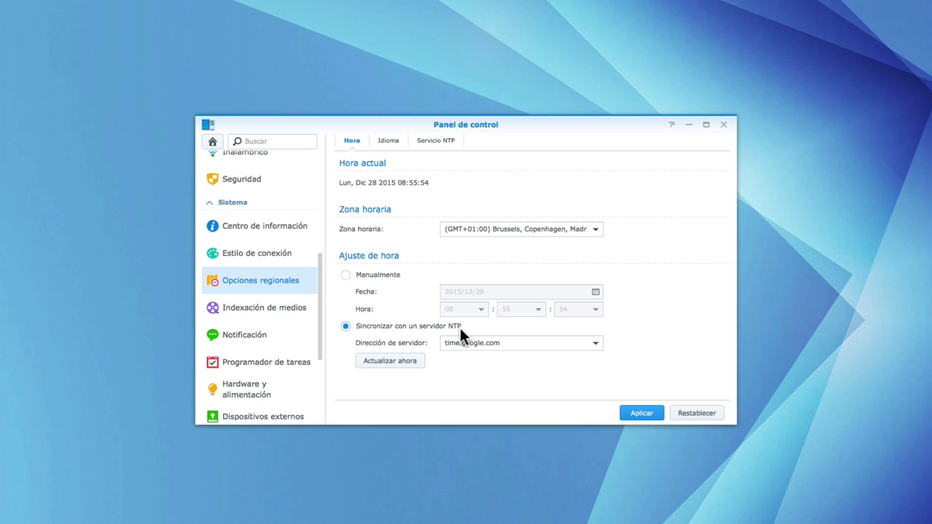
left_click(640, 413)
- Enable e-mail notifications with Gmail as the provider and look through the advanced list of notification events
left_click(261, 340)
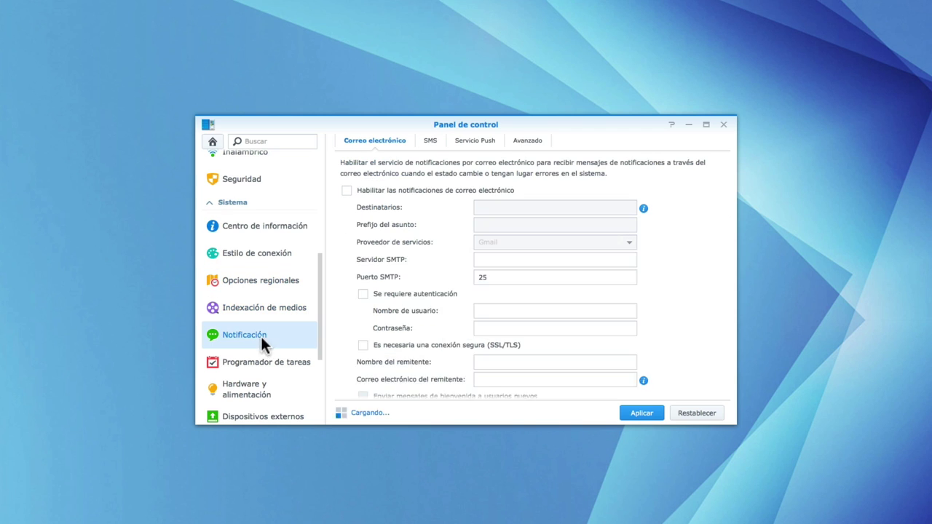
left_click(347, 191)
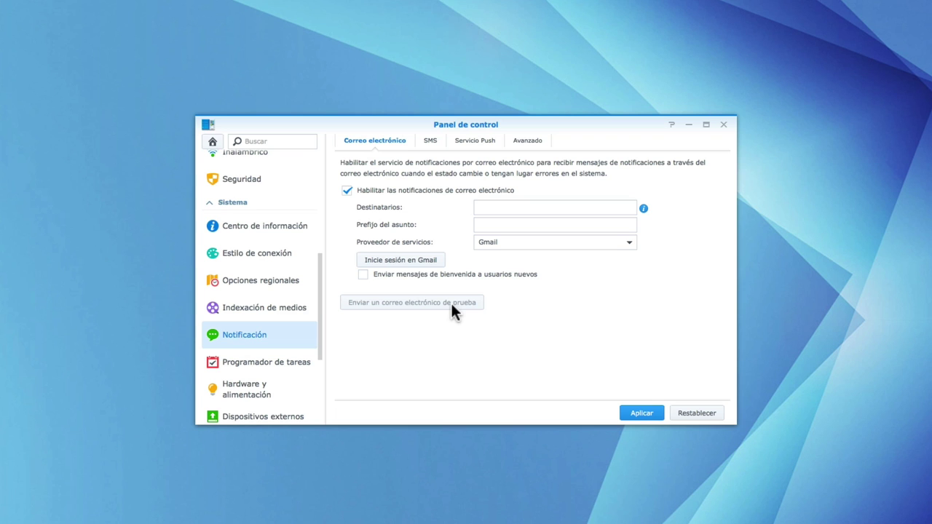
left_click(530, 141)
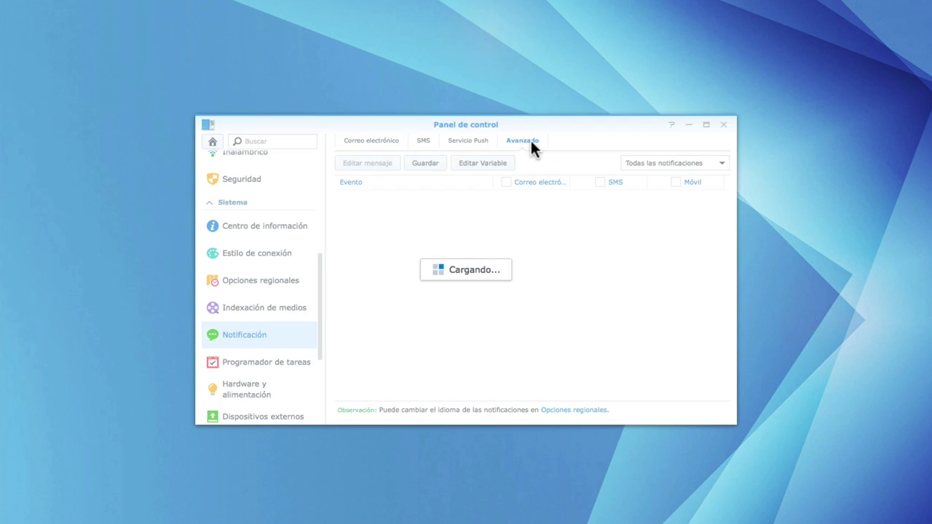
scroll(508, 201, "down", 5)
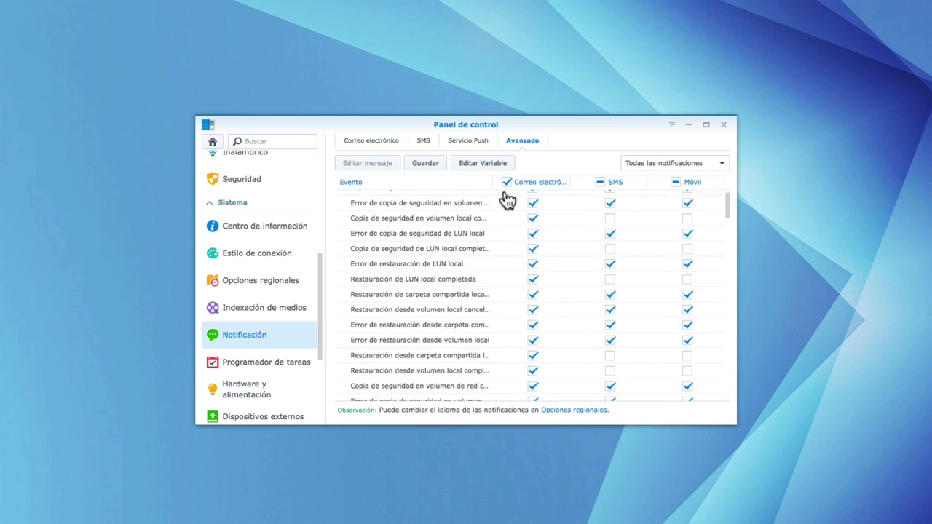
scroll(508, 201, "down", 10)
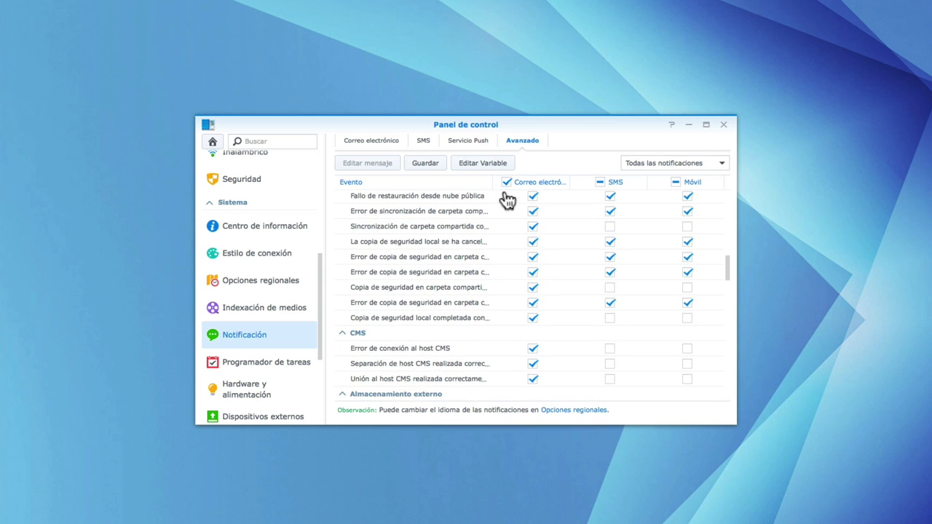
scroll(507, 201, "up", 8)
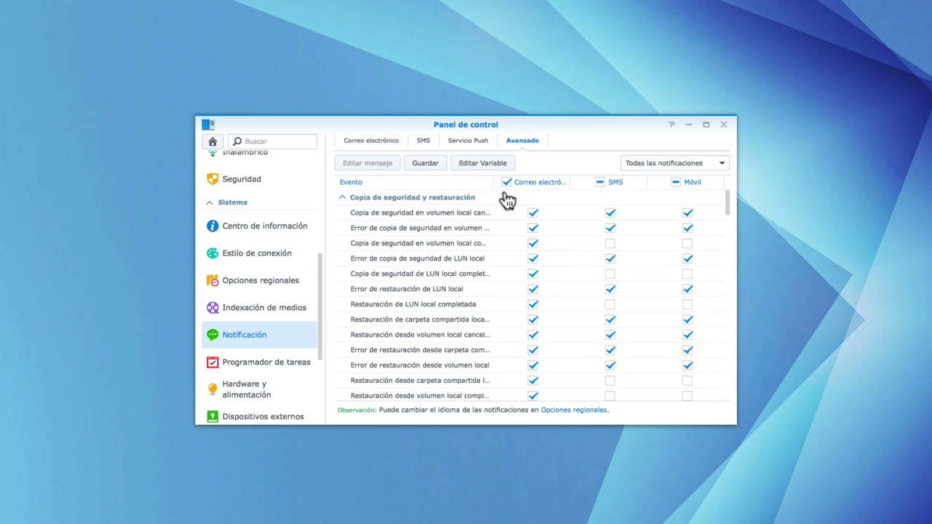
- Clear SMS notifications for all events and leave for the hardware and power settings, discarding the unsaved changes
left_click(600, 182)
left_click(601, 183)
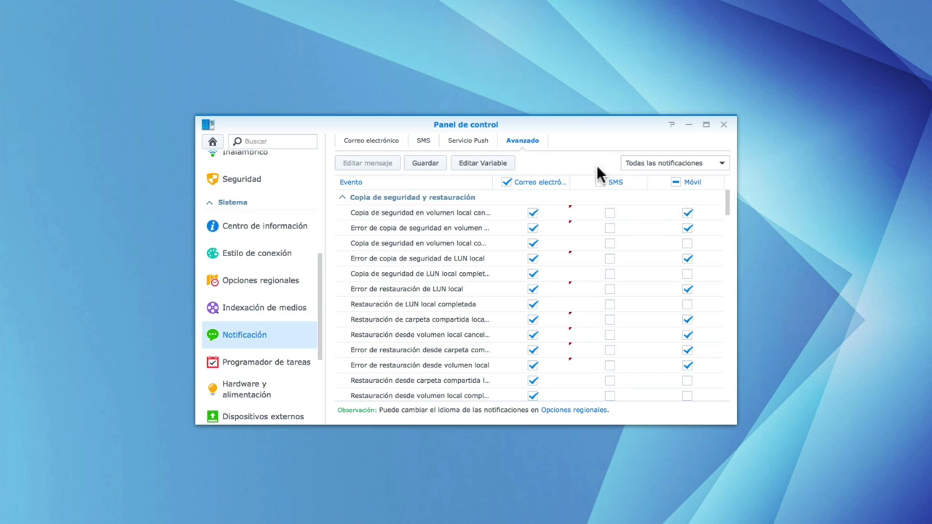
scroll(468, 231, "down", 5)
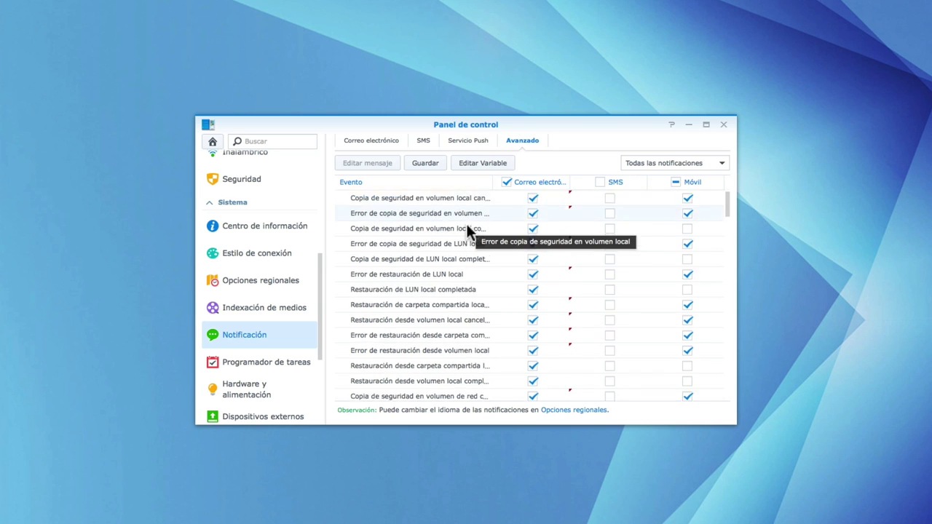
scroll(467, 230, "down", 15)
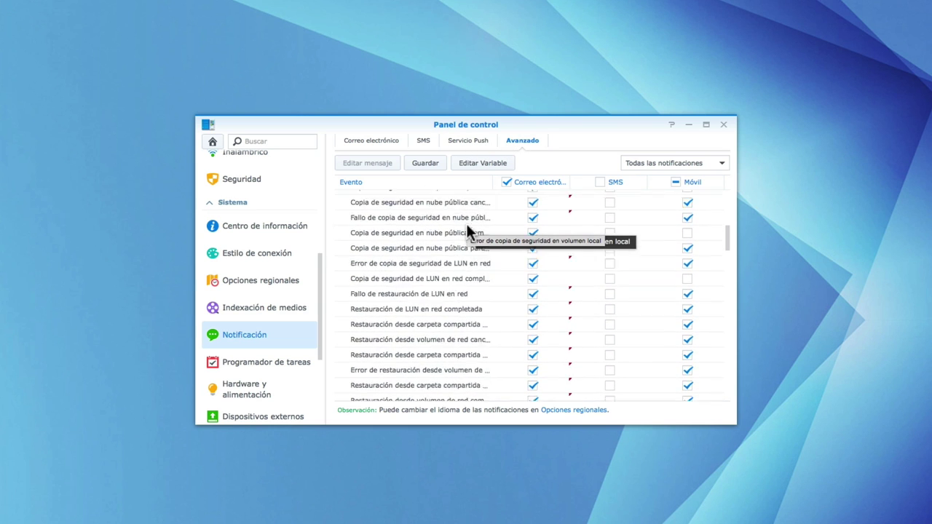
scroll(466, 227, "down", 15)
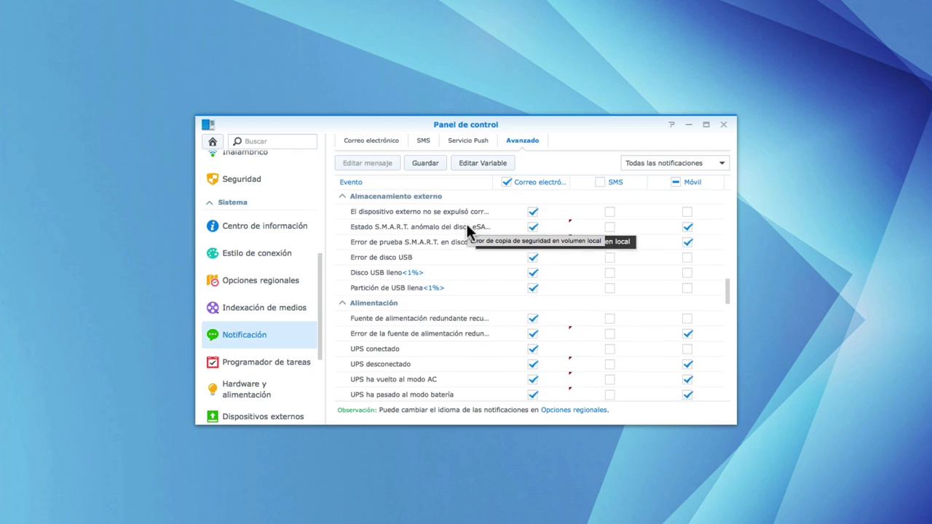
scroll(467, 229, "up", 15)
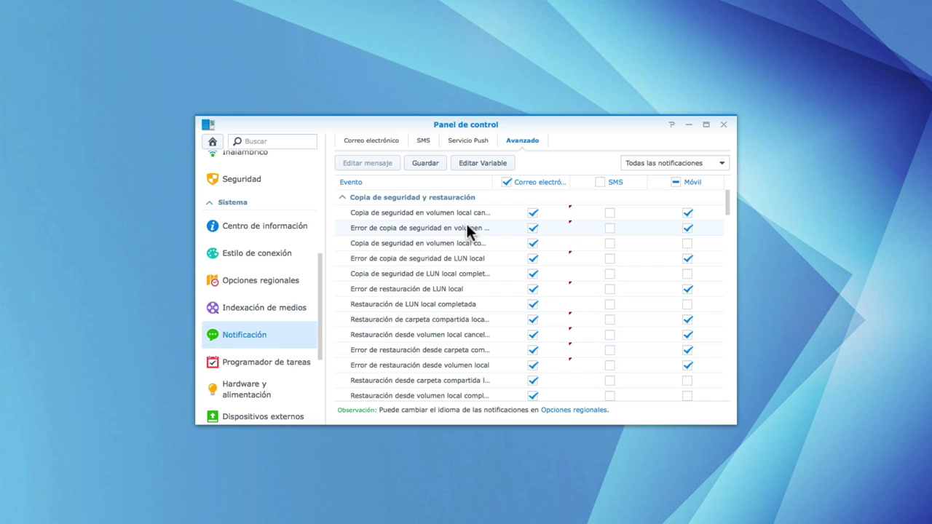
left_click(242, 392)
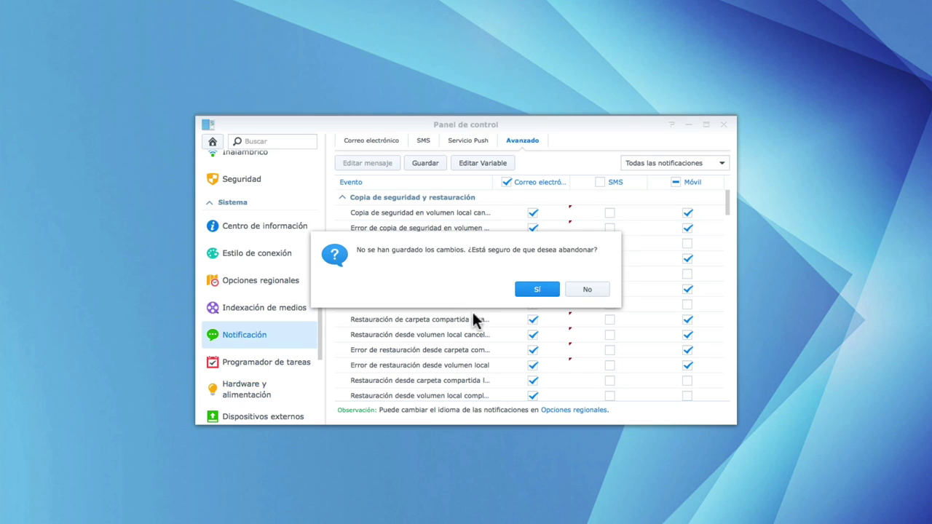
left_click(536, 293)
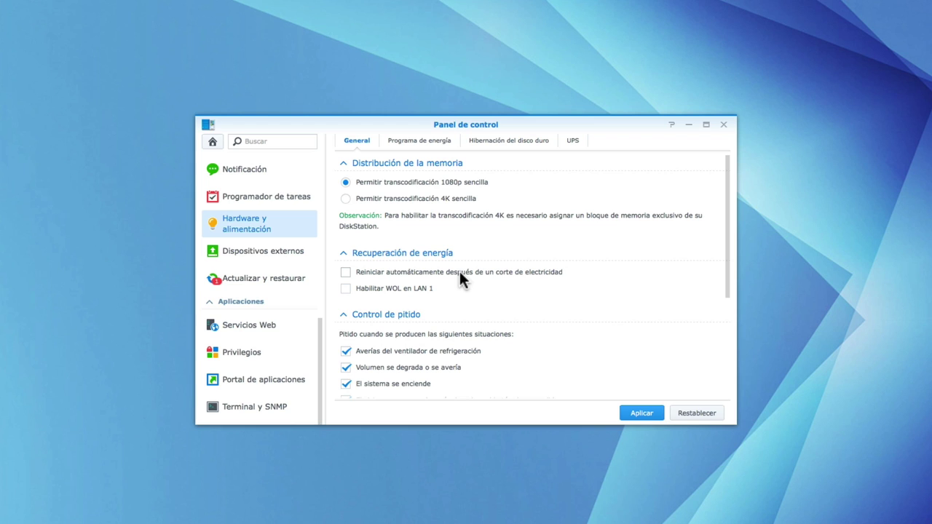
- Check the UPS settings and set the internal hard disk hibernation time to 10 minutes
left_click(576, 146)
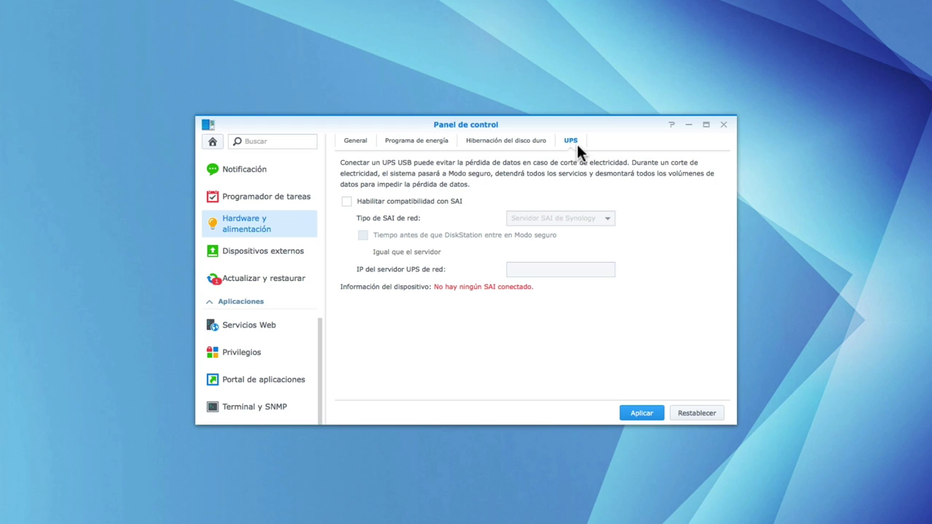
left_click(524, 141)
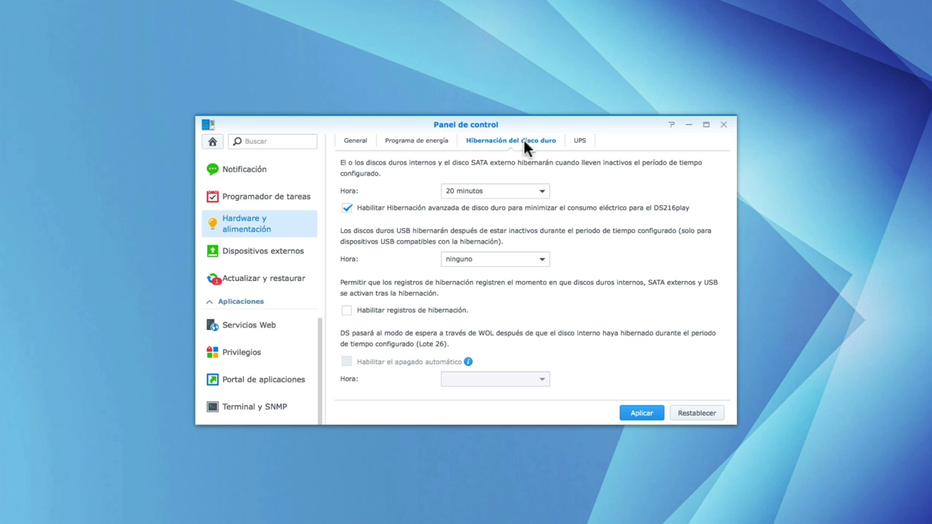
left_click(533, 190)
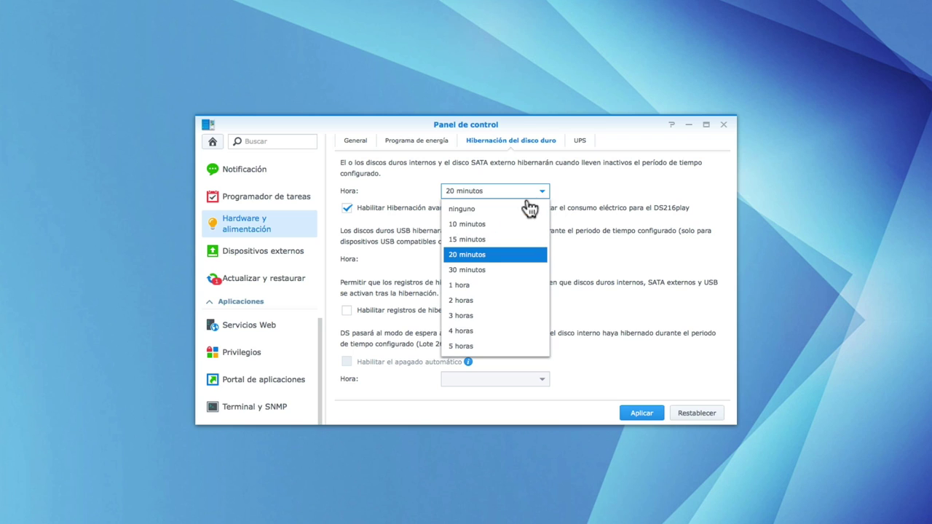
left_click(505, 226)
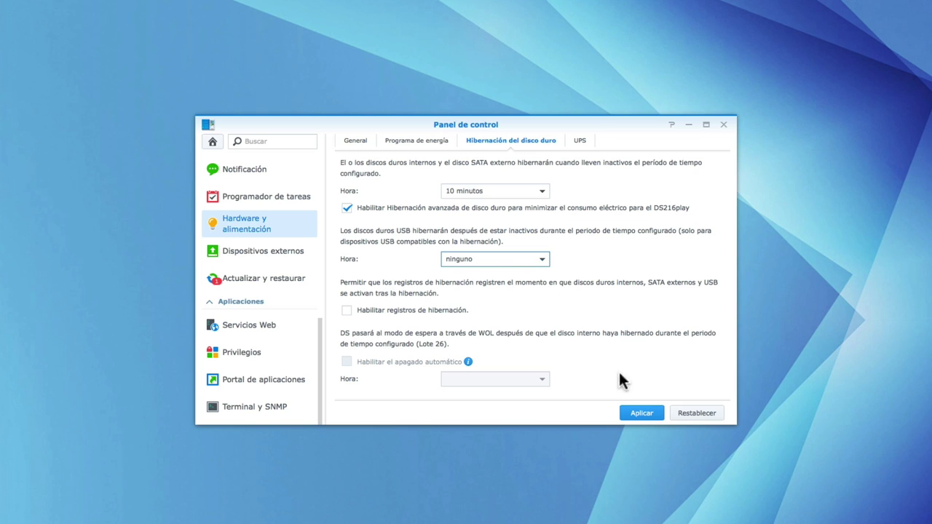
- Review the options for a new startup or shutdown entry in the power schedule and cancel without adding one
left_click(434, 146)
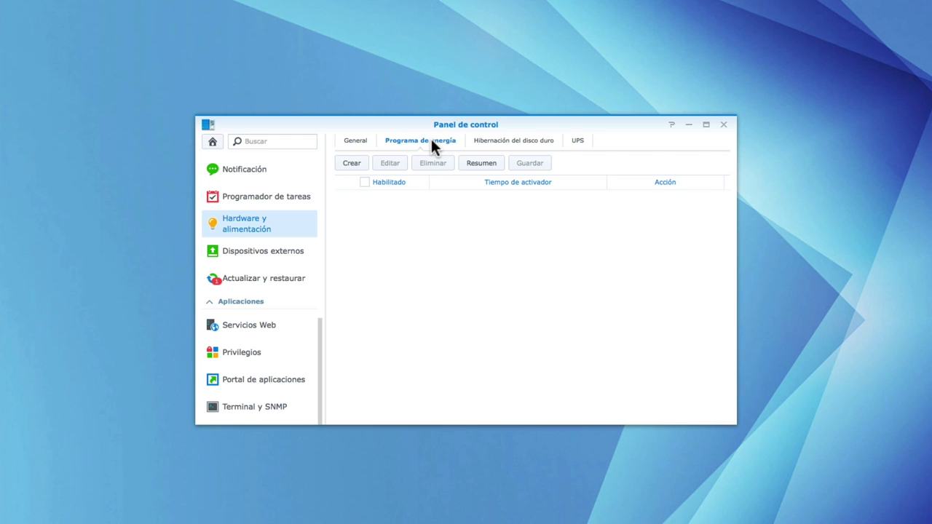
left_click(358, 165)
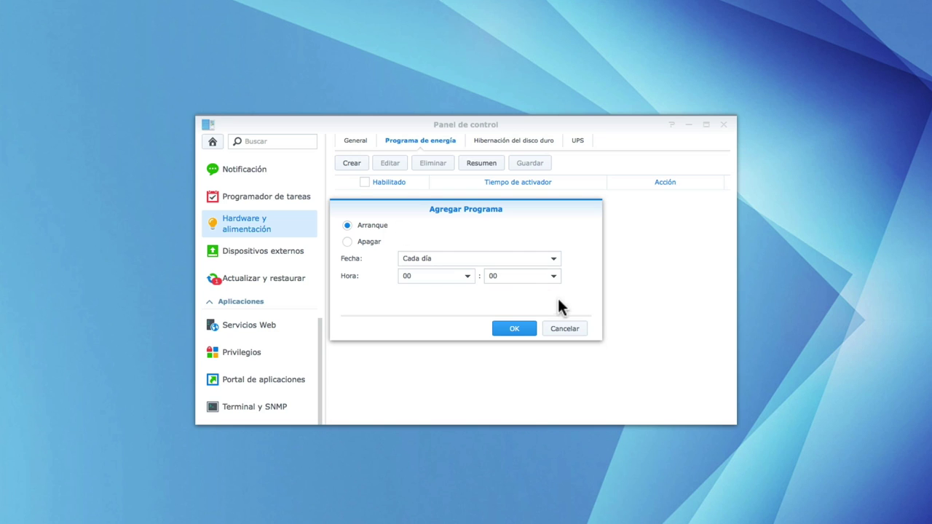
left_click(570, 331)
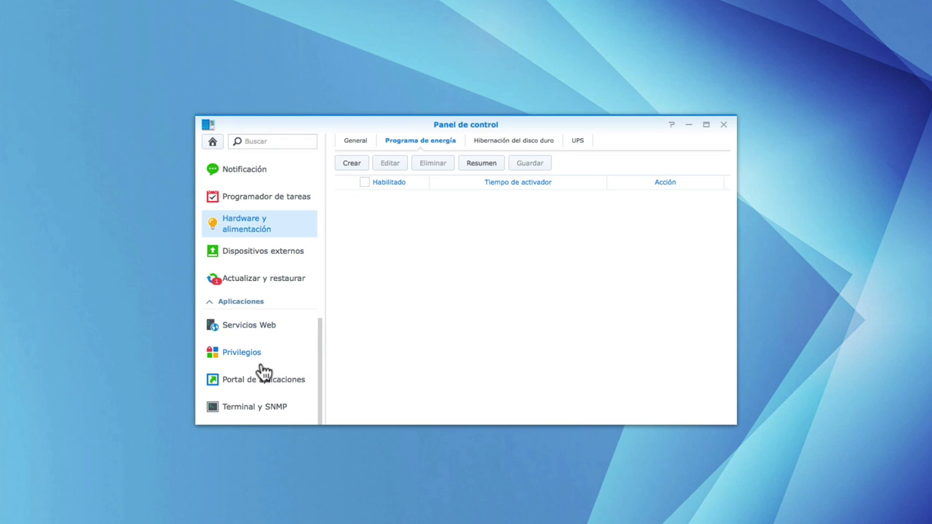
- Leave the power settings discarding unsaved changes, check the Telnet and SSH options in the Terminal settings, and close the Control Panel
left_click(256, 411)
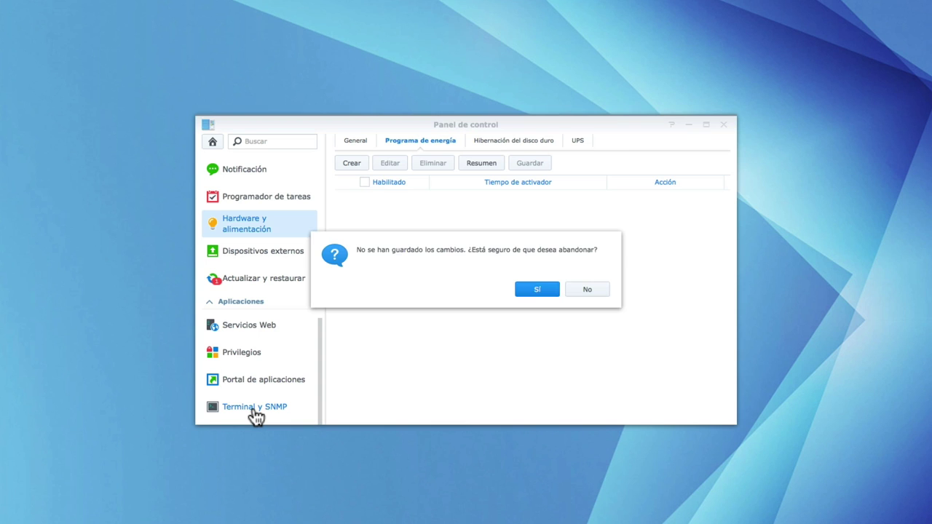
left_click(542, 290)
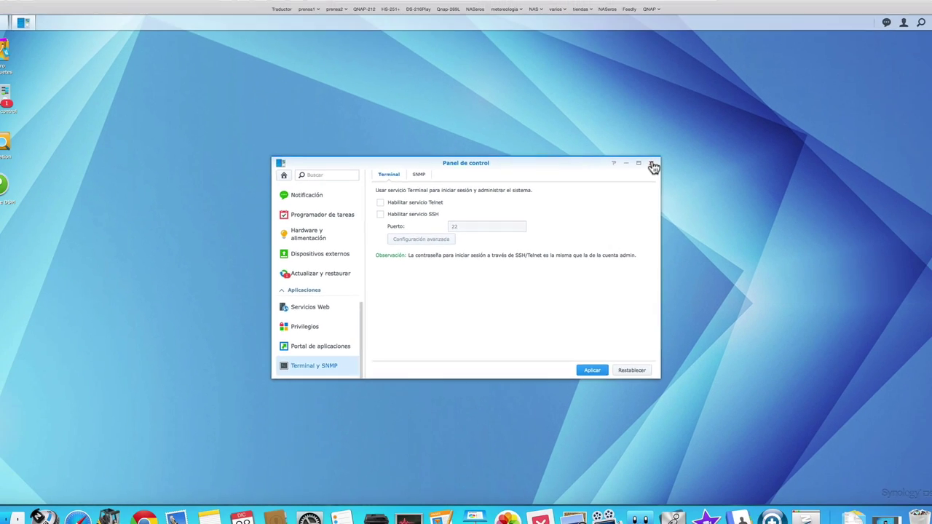
left_click(723, 126)
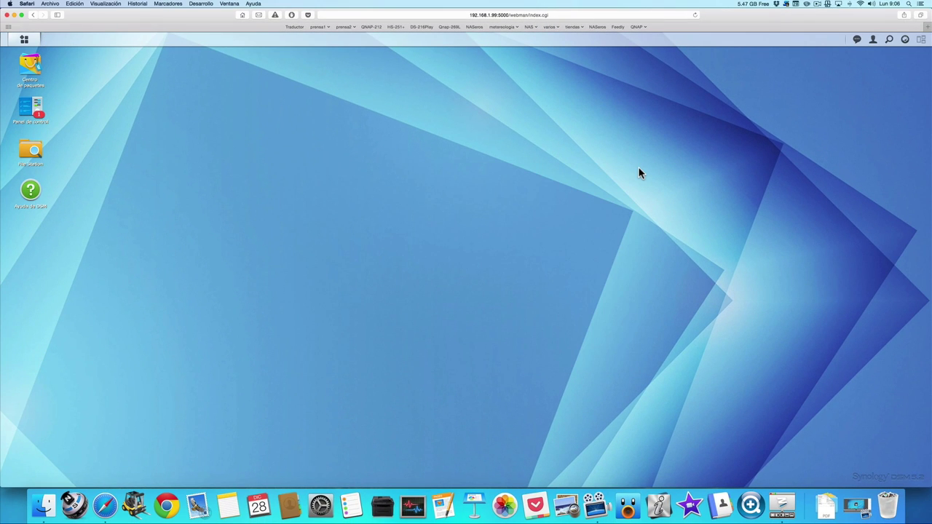